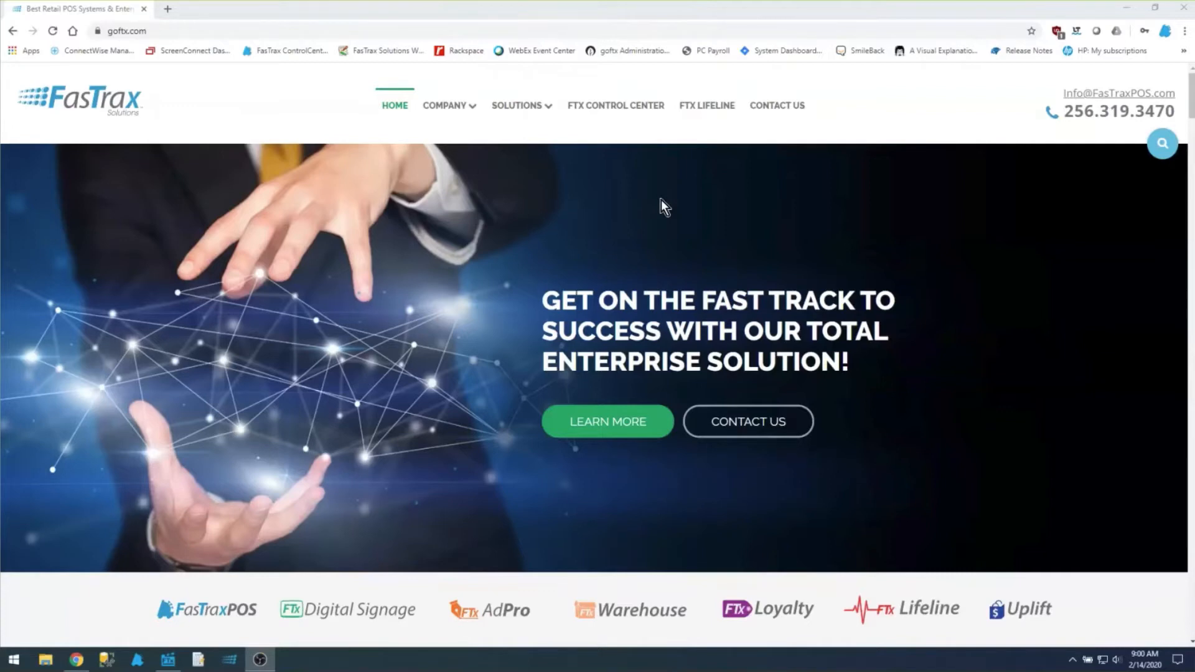
Open the weekly training webinars page from FTX Lifeline on goftx.com and look over the subscription option and webinar listings
{"action": "left_click", "coordinate": [187, 28]}
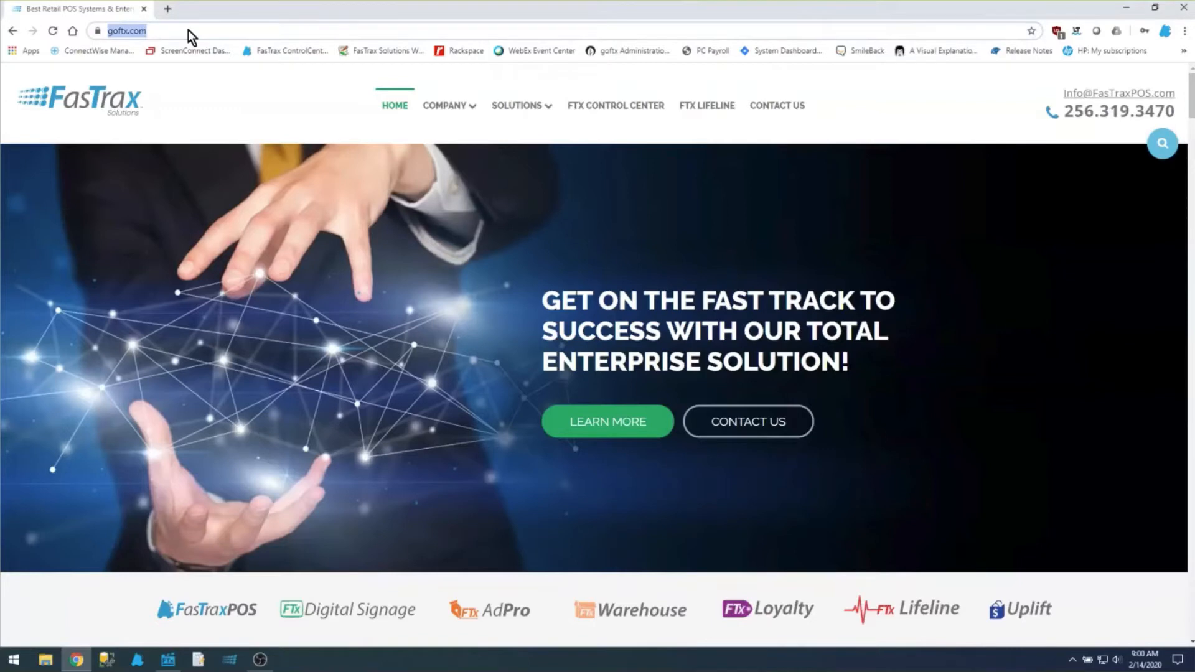
{"action": "left_click", "coordinate": [710, 107]}
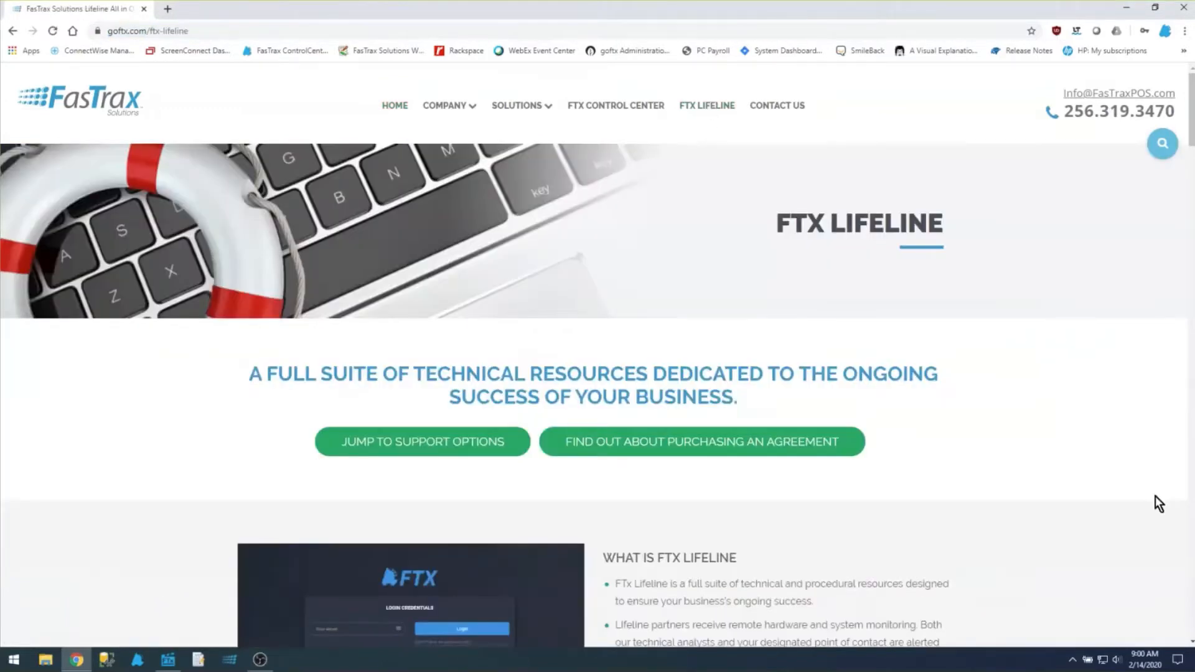
{"action": "scroll", "coordinate": [867, 569], "scroll_direction": "down", "scroll_amount": 20}
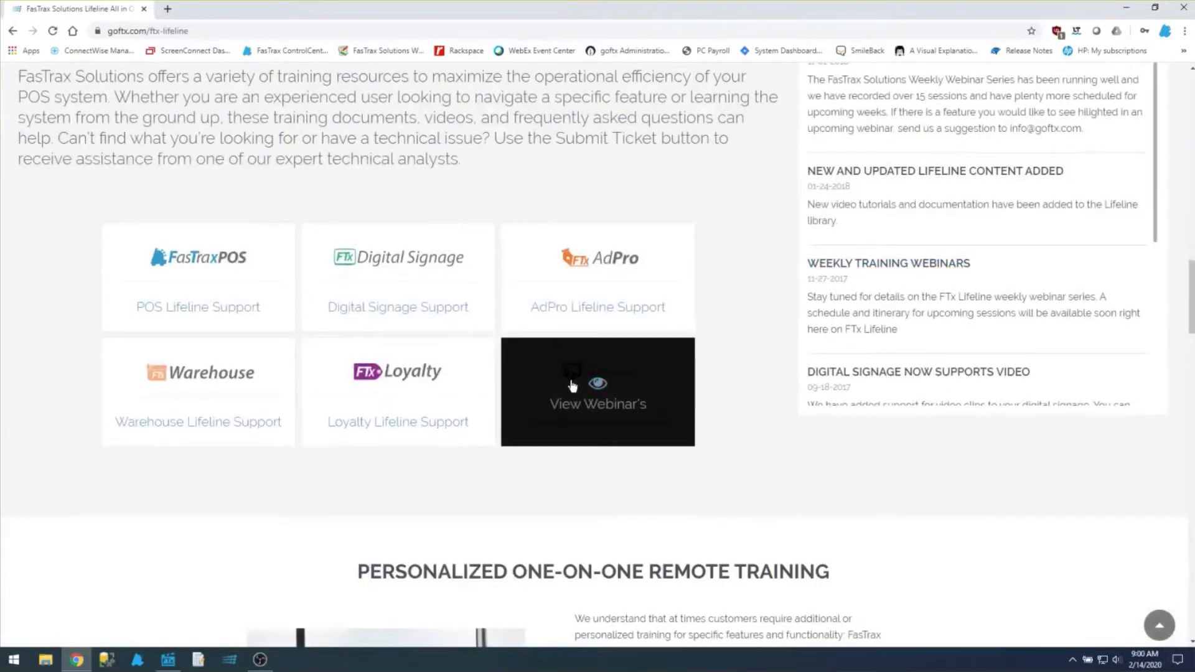
{"action": "left_click", "coordinate": [573, 385]}
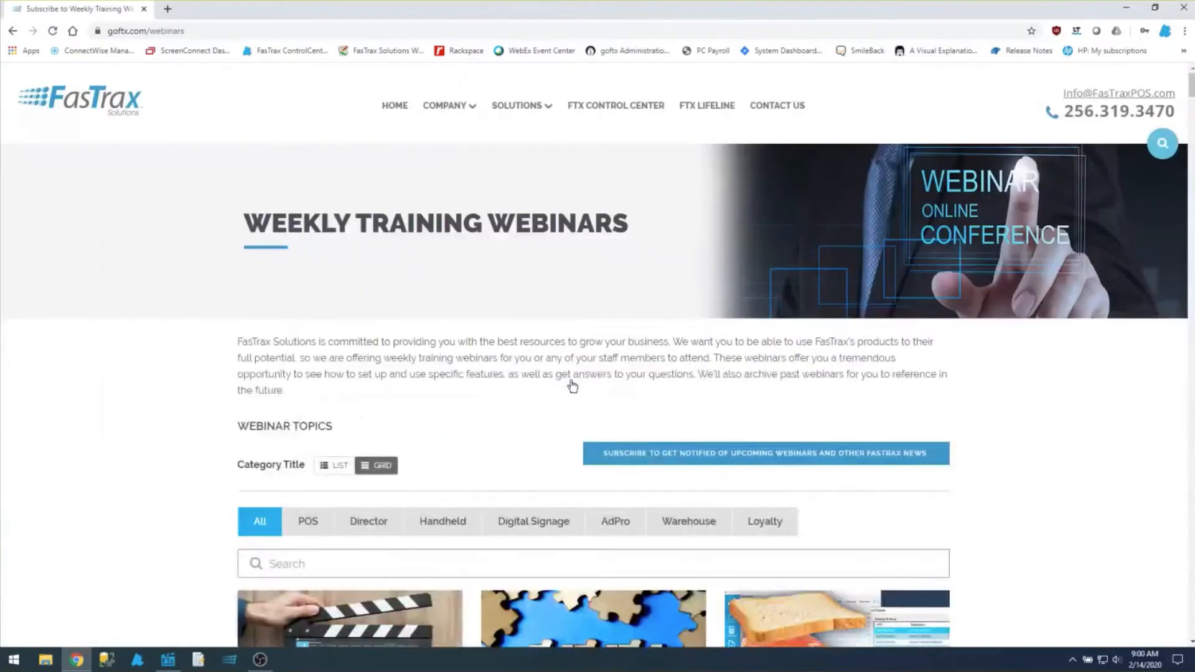
{"action": "scroll", "coordinate": [570, 381], "scroll_direction": "down", "scroll_amount": 2}
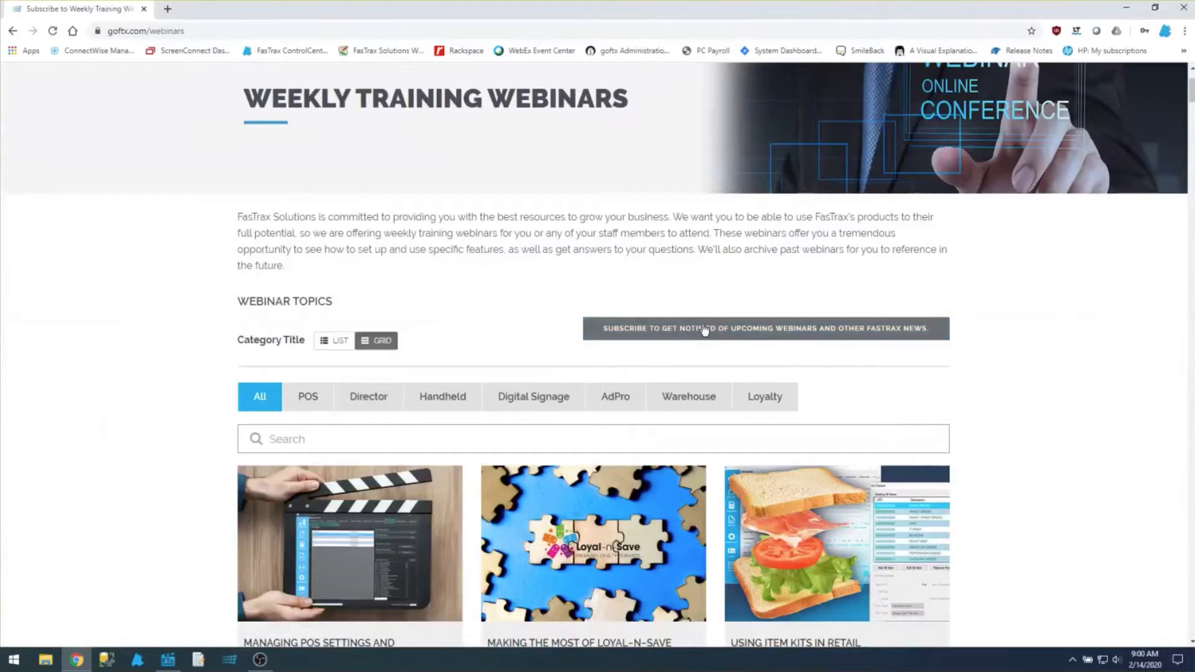
{"action": "scroll", "coordinate": [691, 360], "scroll_direction": "down", "scroll_amount": 5}
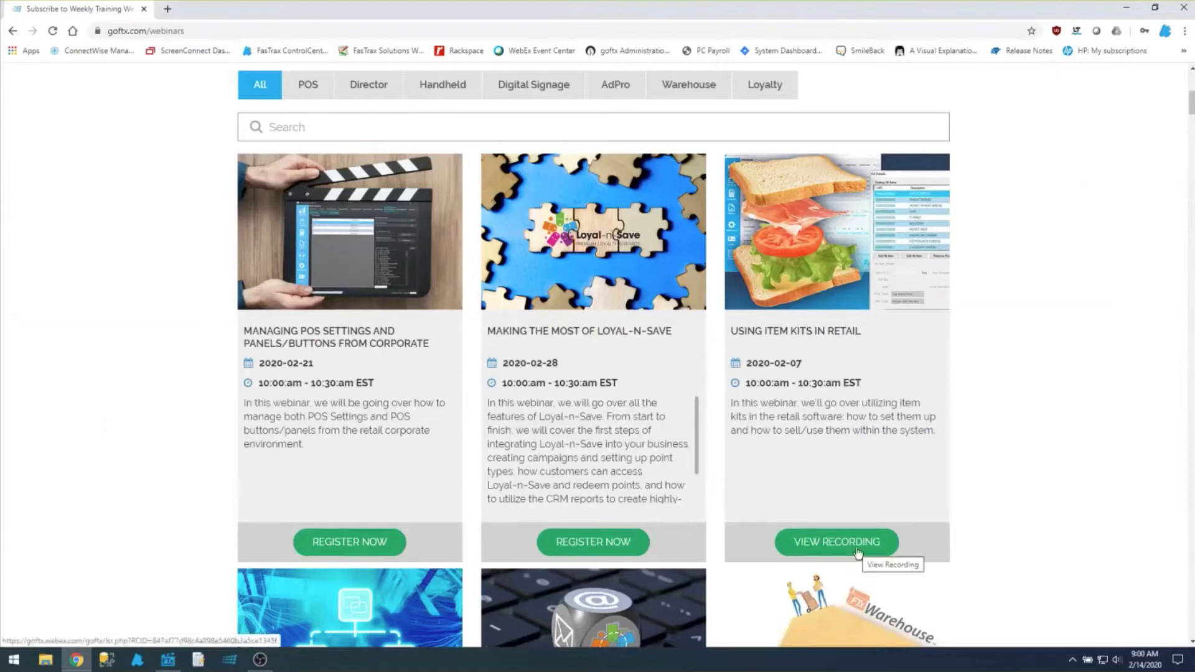
{"action": "scroll", "coordinate": [615, 438], "scroll_direction": "up", "scroll_amount": 3}
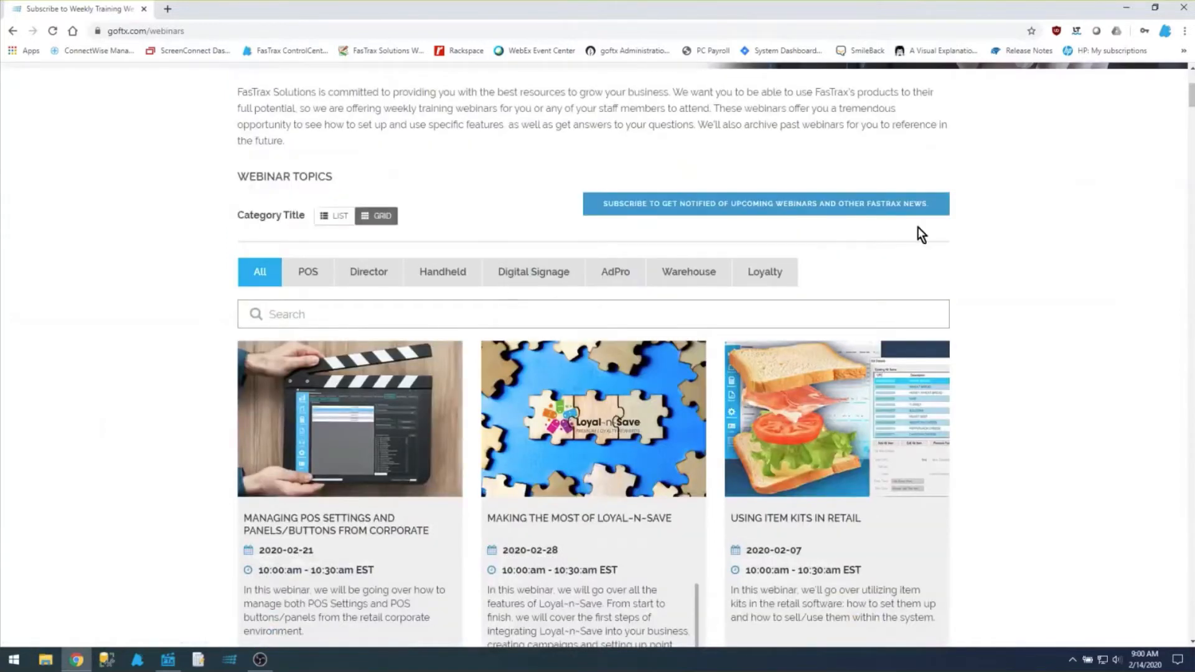
{"action": "scroll", "coordinate": [917, 226], "scroll_direction": "up", "scroll_amount": 4}
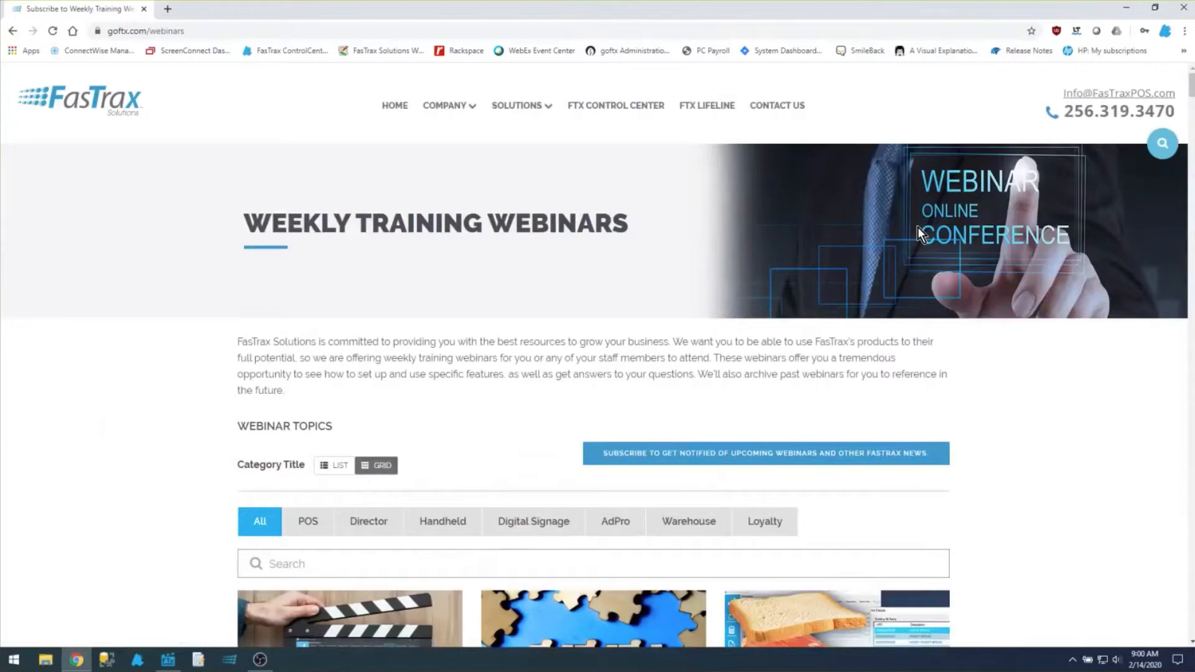
Switch to FasTrax Director and check the Default Accept Cost Changes option for invoices in the inventory settings
{"action": "left_click", "coordinate": [172, 665]}
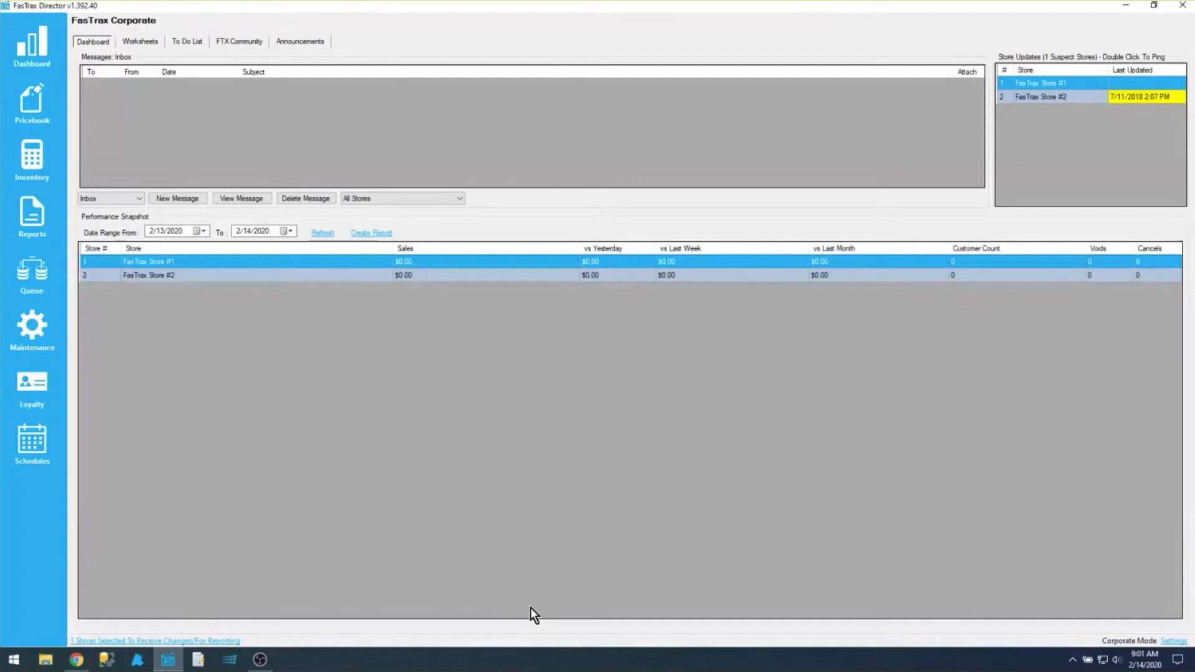
{"action": "left_click", "coordinate": [1171, 641]}
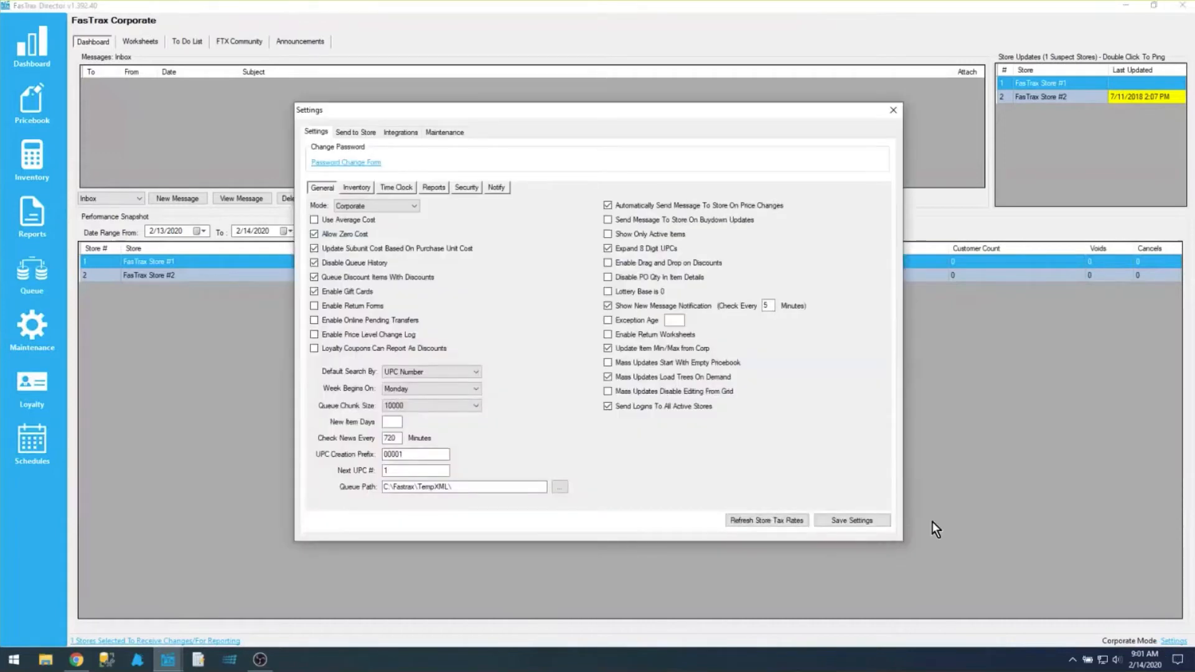
{"action": "left_click", "coordinate": [358, 189]}
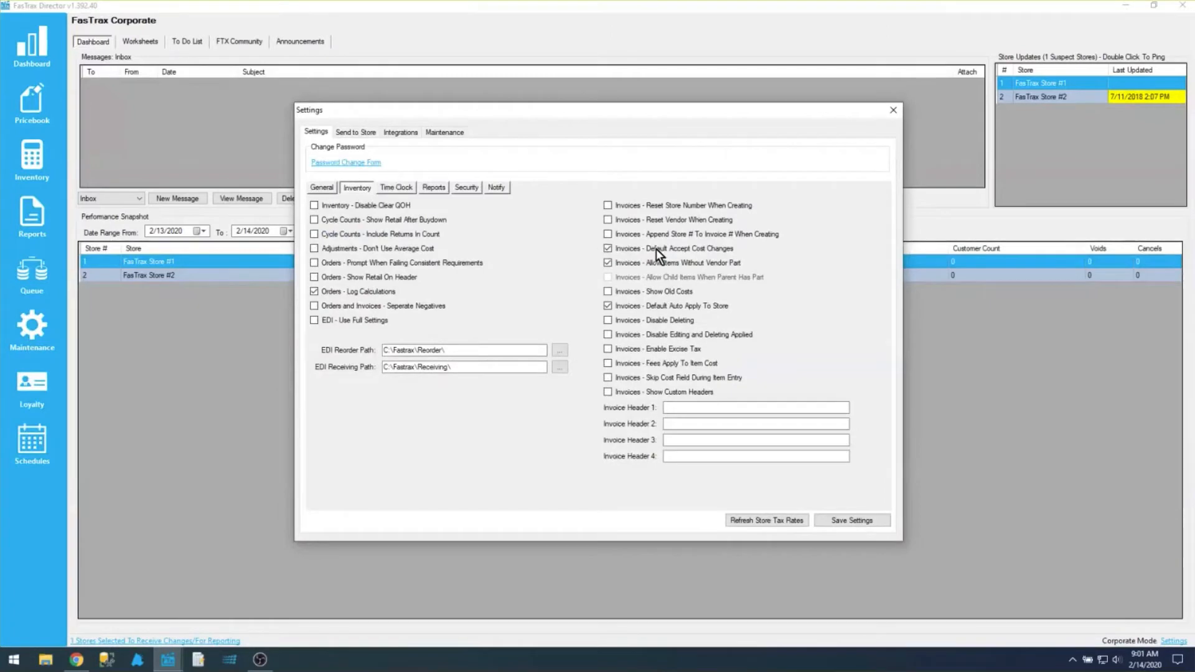
{"action": "left_click", "coordinate": [699, 249]}
{"action": "left_click", "coordinate": [894, 110]}
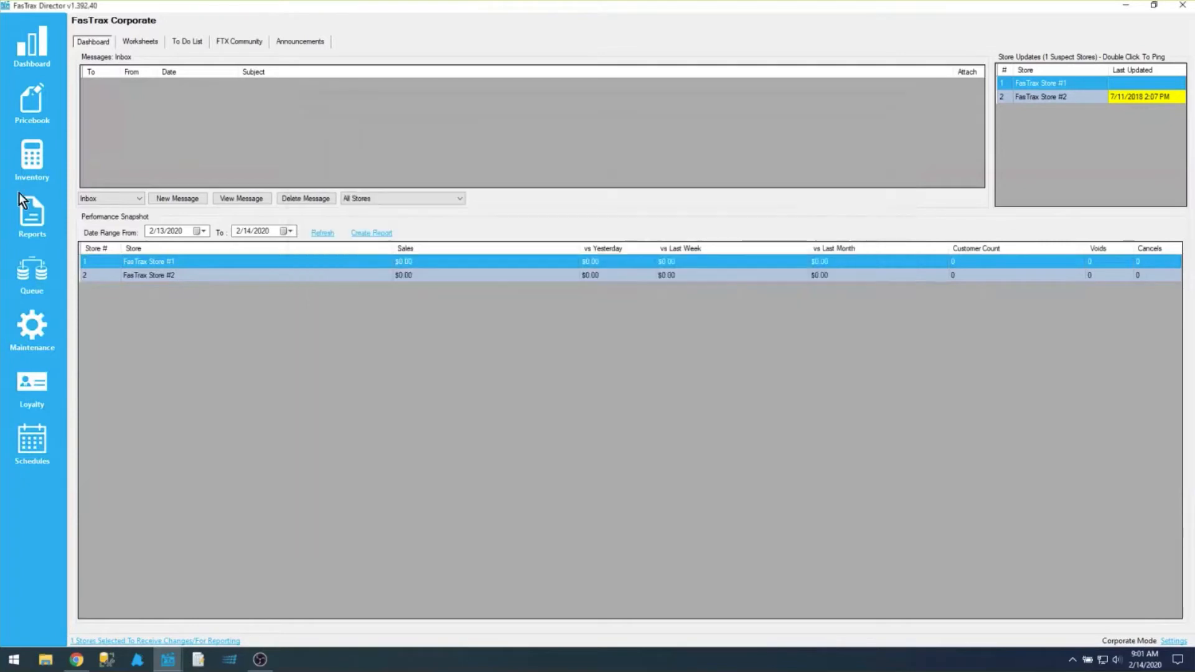
View the receiving worksheet of the first-listed Demo Vendor invoice in the inventory receiving records, and close it after review
{"action": "left_click", "coordinate": [22, 195]}
{"action": "left_click", "coordinate": [28, 163]}
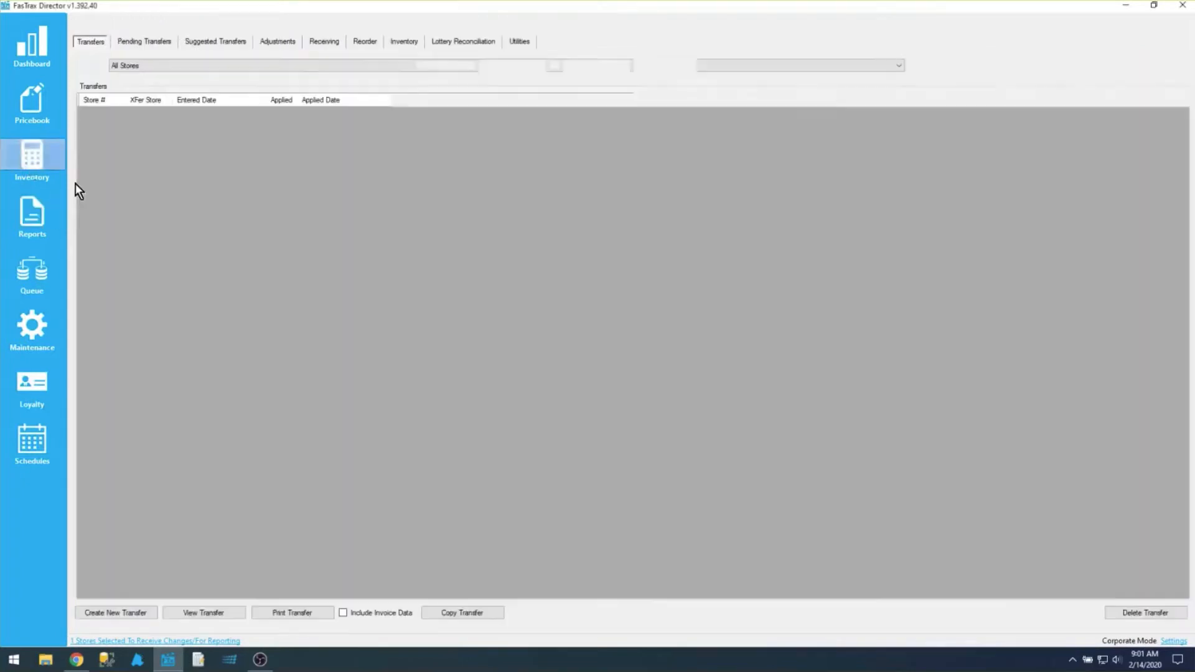
{"action": "left_click", "coordinate": [330, 41]}
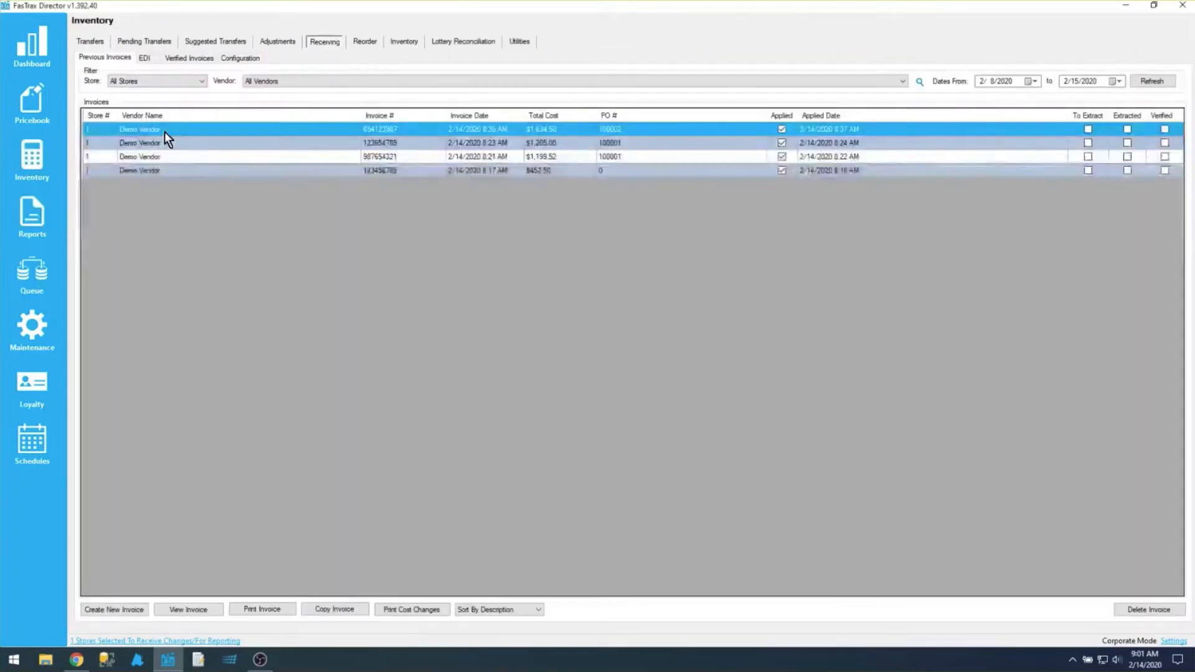
{"action": "left_click", "coordinate": [186, 609]}
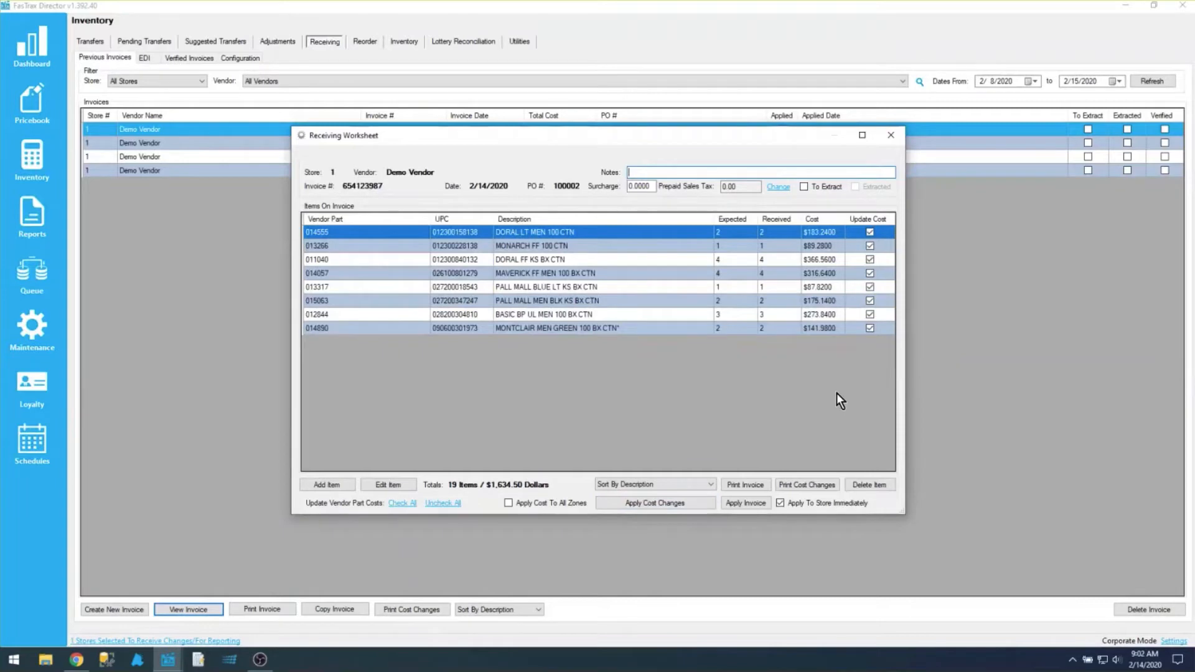
{"action": "left_click", "coordinate": [890, 135]}
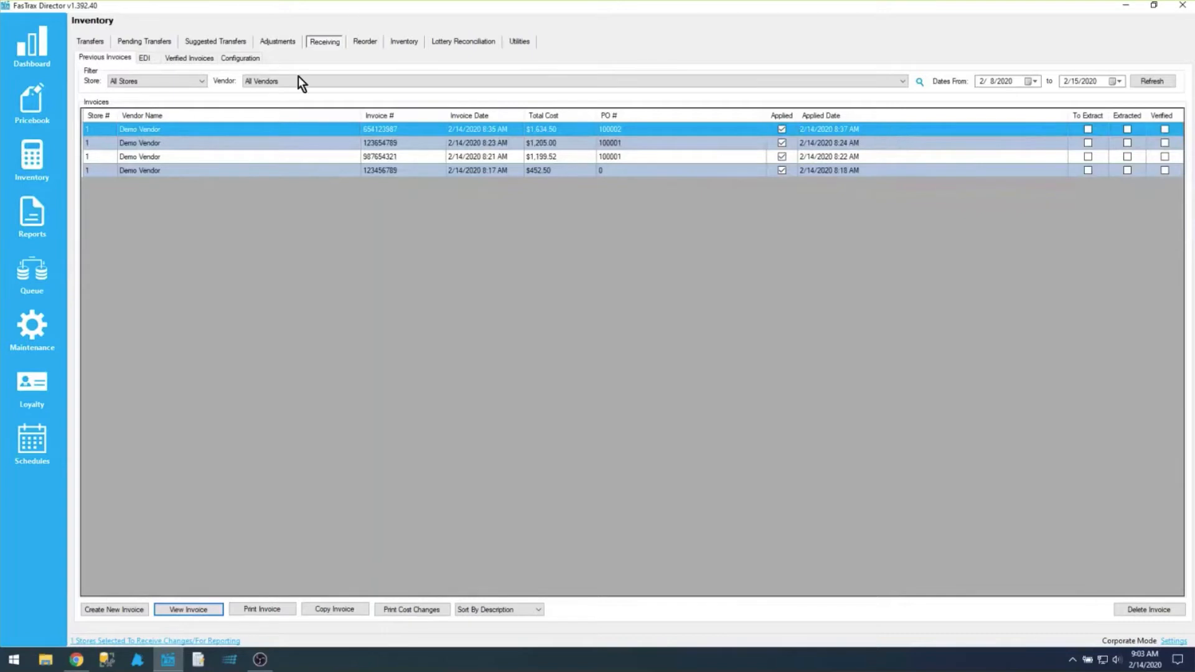
Preview the Invoice Cost Change Report for Demo Vendor, covering 2/10/2020 to 2/16/2020, and close the preview
{"action": "left_click", "coordinate": [32, 218]}
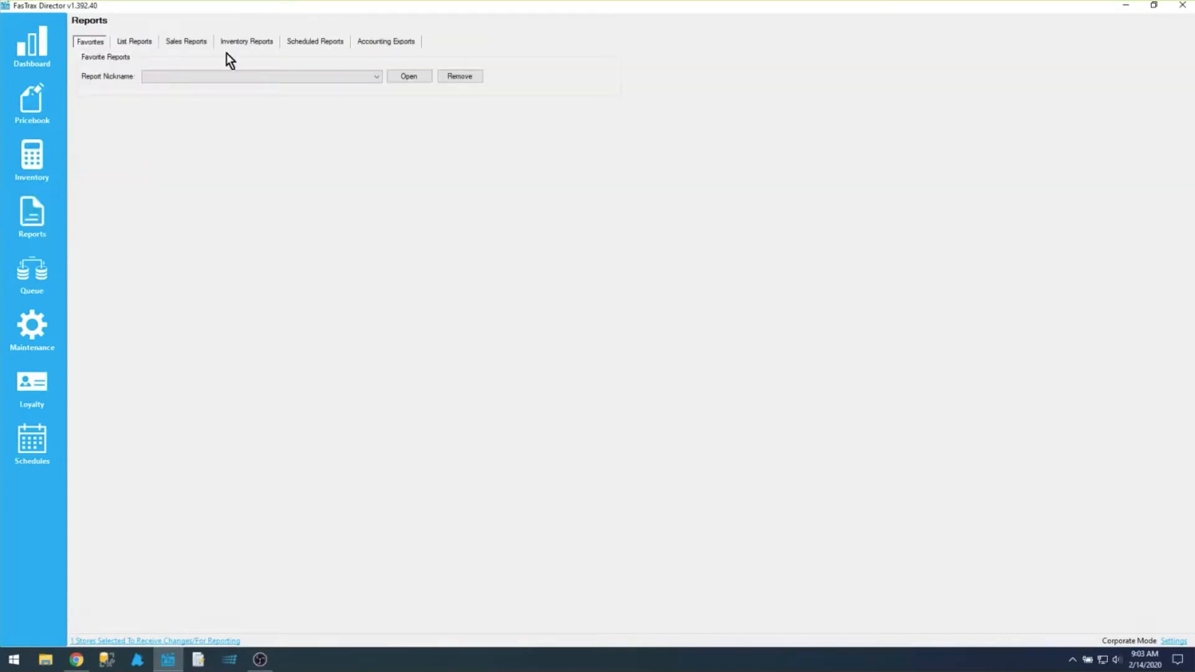
{"action": "left_click", "coordinate": [246, 41]}
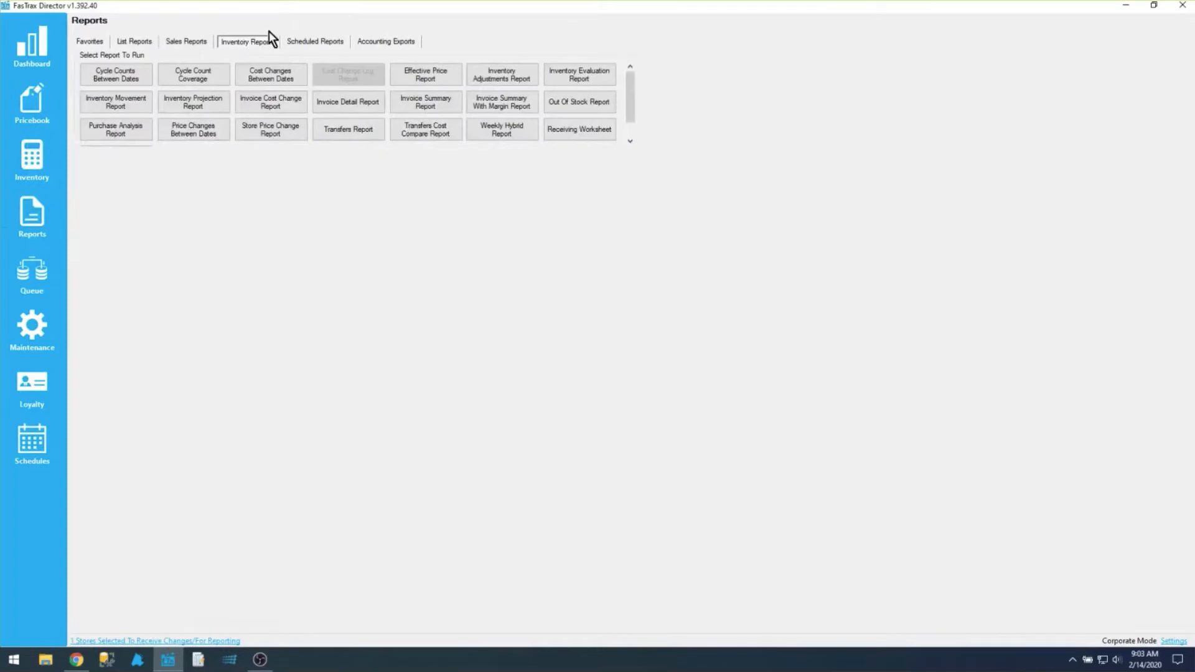
{"action": "left_click", "coordinate": [270, 98]}
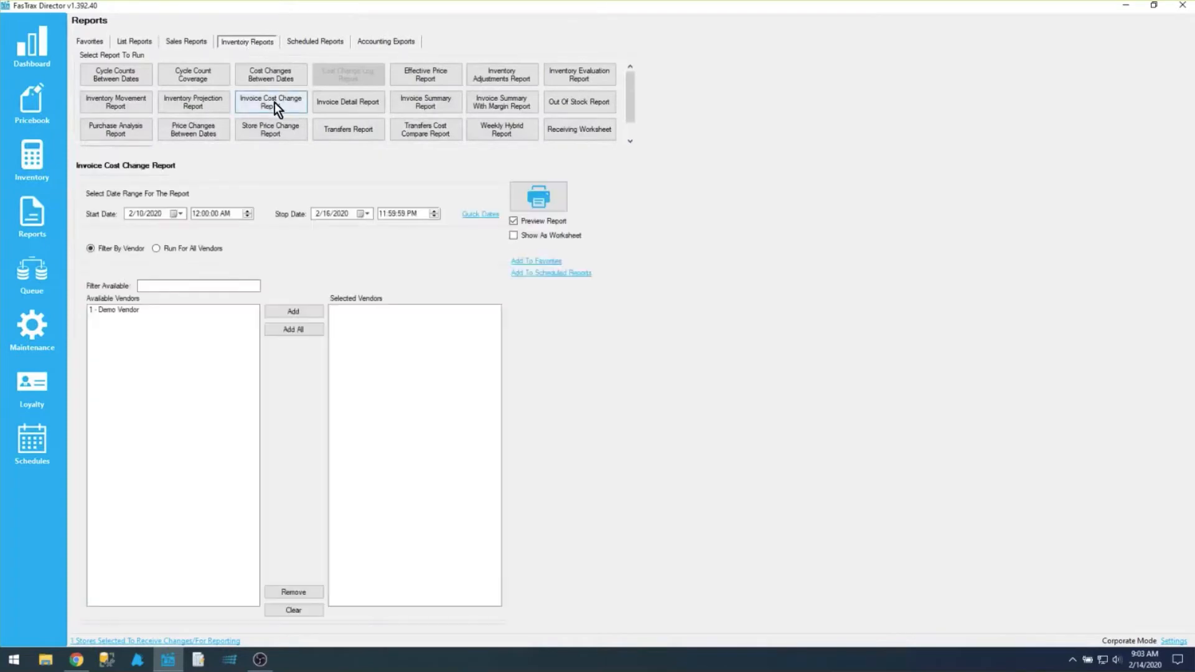
{"action": "double_click", "coordinate": [113, 308]}
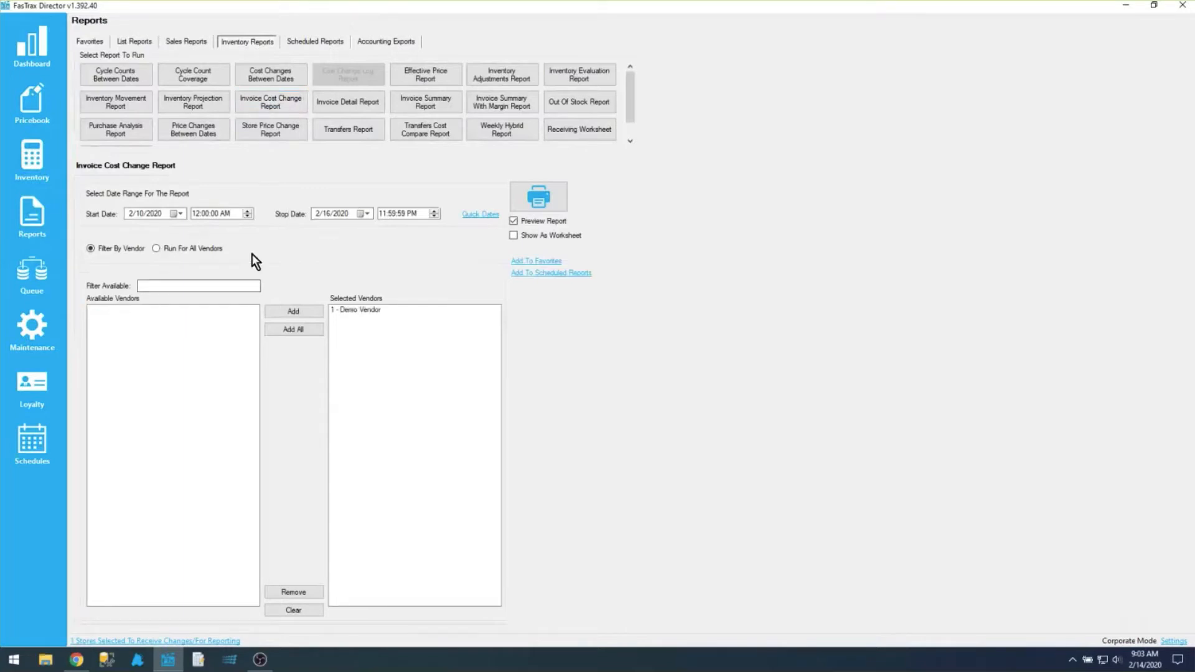
{"action": "left_click", "coordinate": [537, 197]}
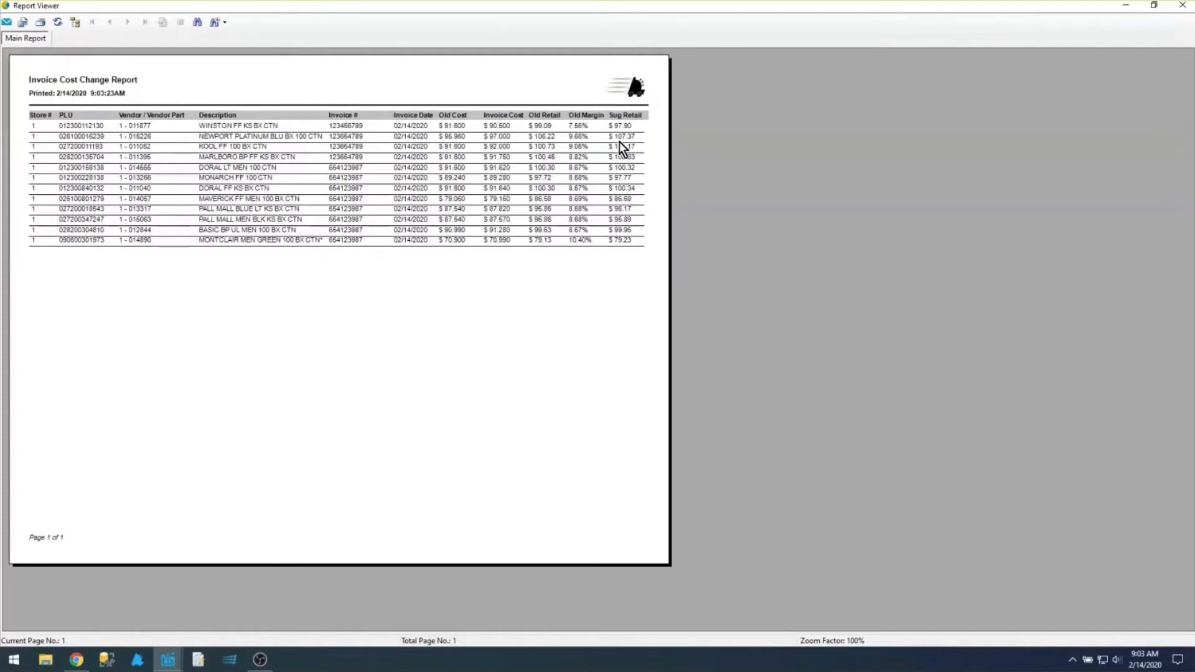
{"action": "left_click", "coordinate": [1182, 5]}
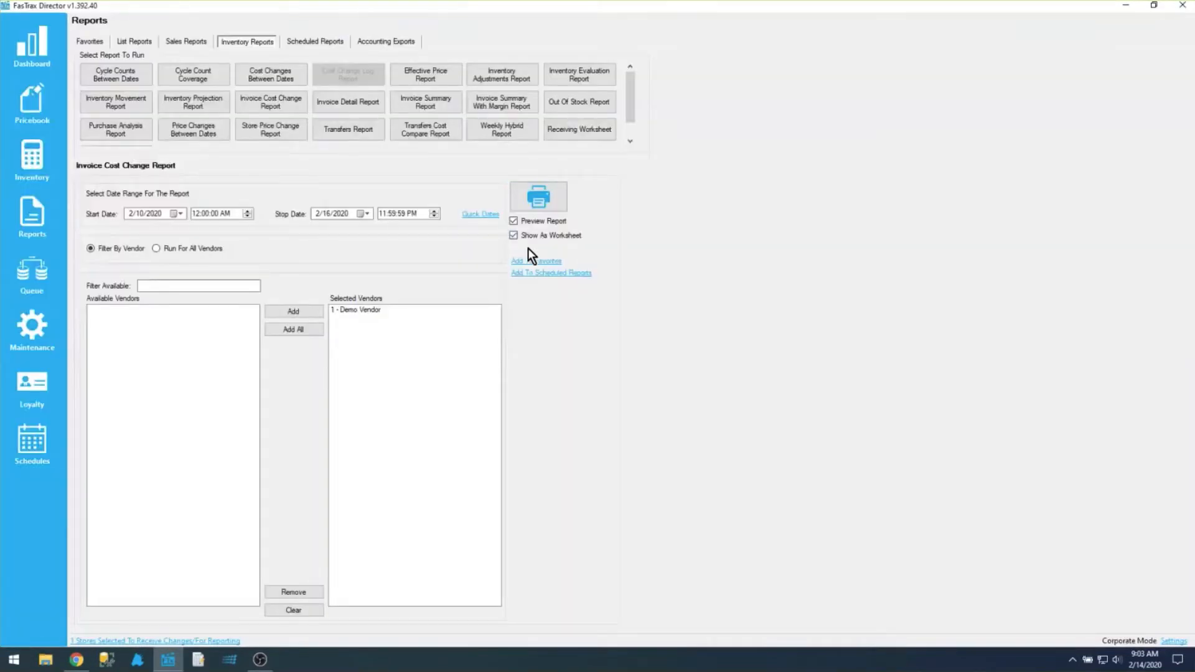
Run the Invoice Cost Change Report as a worksheet and examine the costs and margins of the WINSTON and NEWPORT items
{"action": "left_click", "coordinate": [534, 206]}
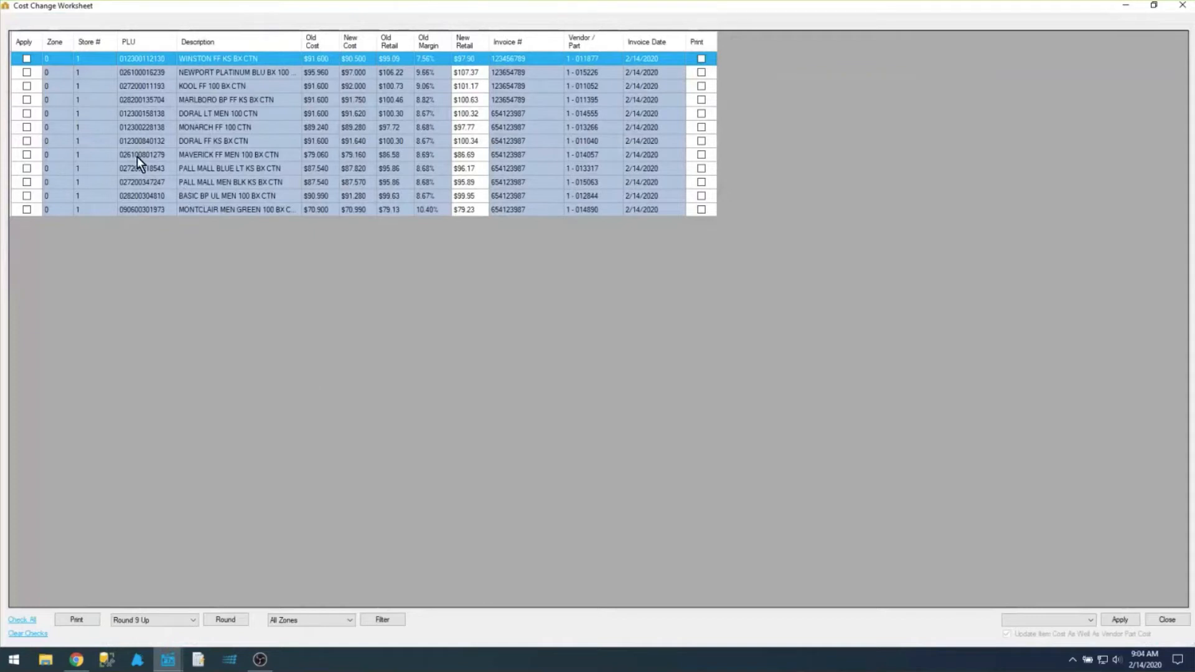
{"action": "left_click", "coordinate": [129, 70]}
{"action": "left_click", "coordinate": [112, 58]}
{"action": "left_click", "coordinate": [430, 60]}
{"action": "left_click", "coordinate": [239, 73]}
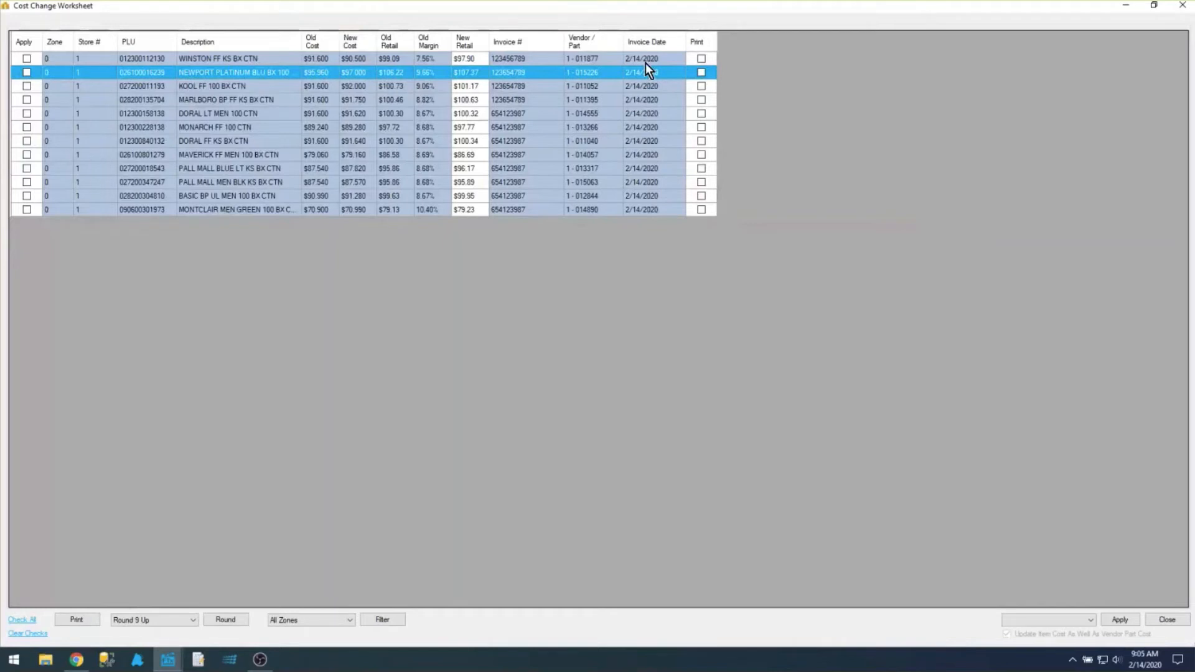
Go through the upper items' new retail prices and set the one for MONARCH FF 100 CTN to $97.79
{"action": "left_click", "coordinate": [468, 61]}
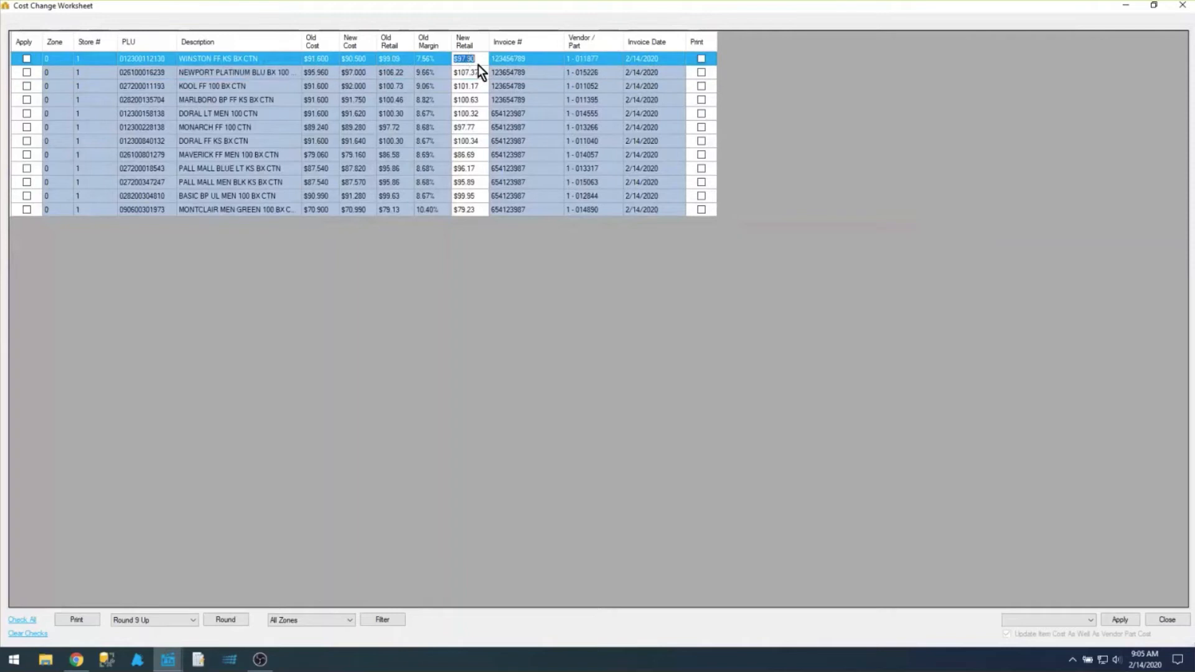
{"action": "left_click", "coordinate": [477, 71]}
{"action": "left_click", "coordinate": [478, 86]}
{"action": "left_click", "coordinate": [474, 100]}
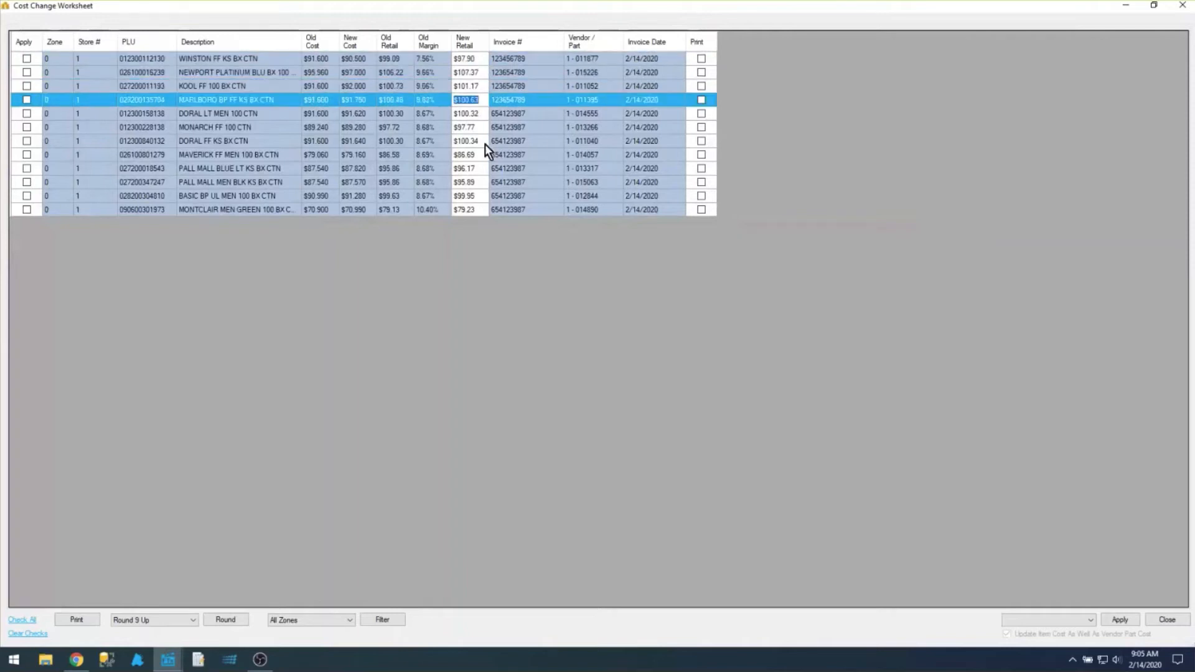
{"action": "left_click", "coordinate": [473, 114]}
{"action": "left_click", "coordinate": [473, 127]}
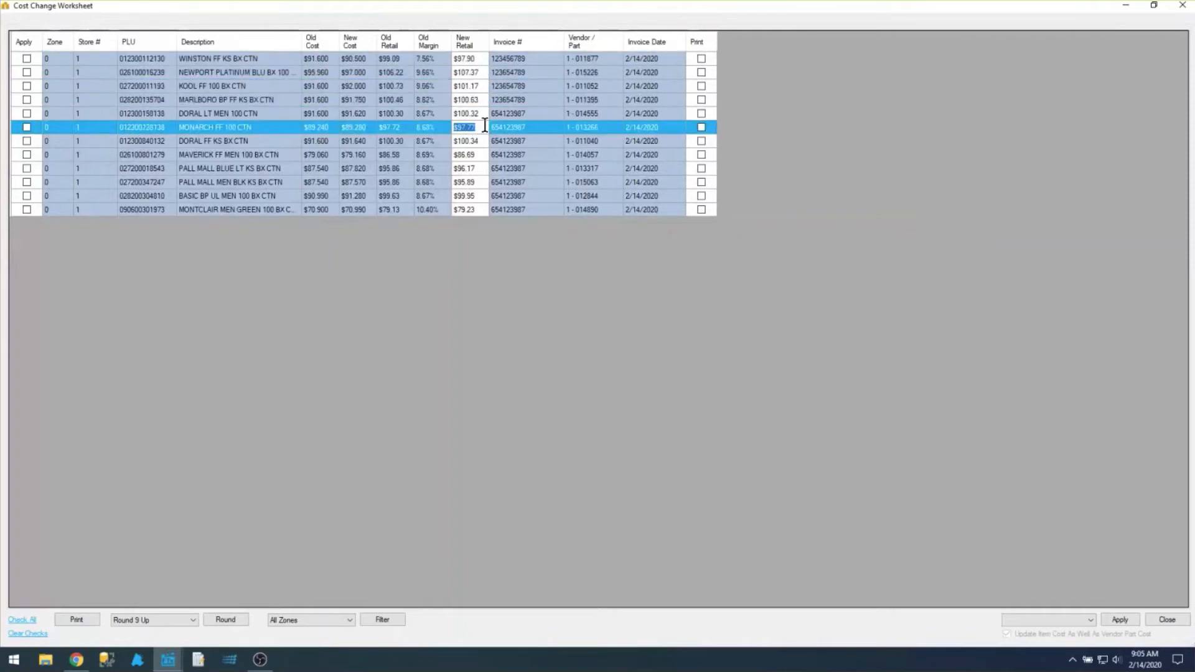
{"action": "left_click", "coordinate": [477, 127]}
{"action": "key", "text": "BackSpace"}
{"action": "type", "text": "9"}
{"action": "left_click", "coordinate": [381, 96]}
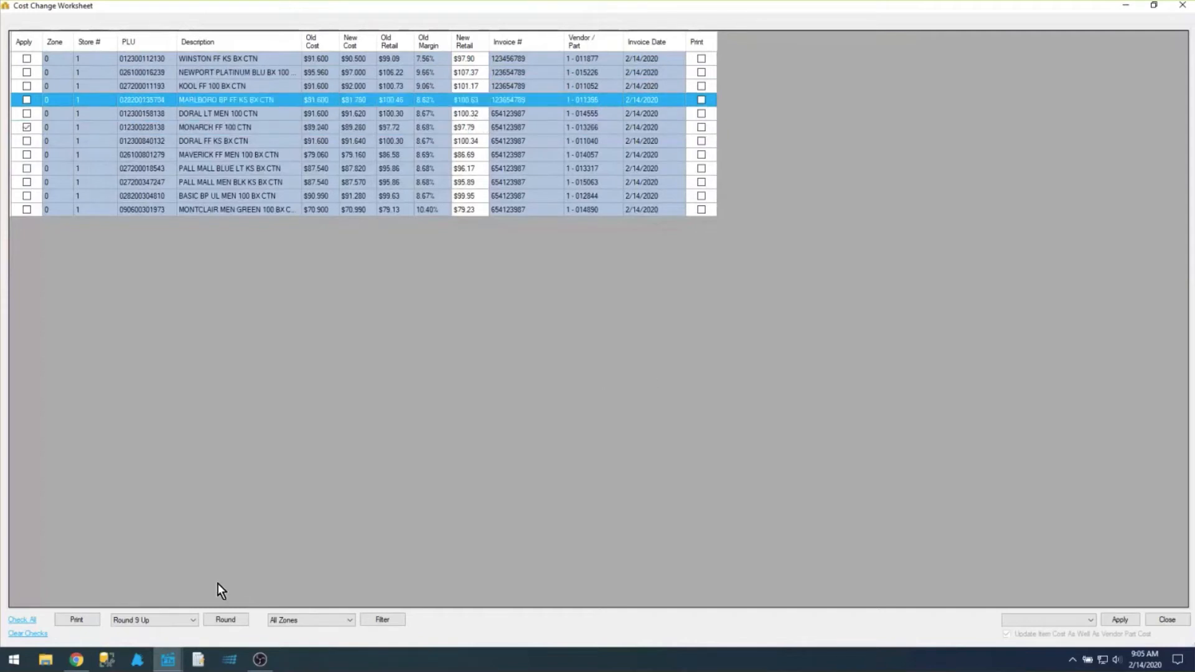
Try the Round 5 Up and Round 9 Up rounding options, and set the worksheet's rounding to Round 9 Up/Down
{"action": "left_click", "coordinate": [182, 619]}
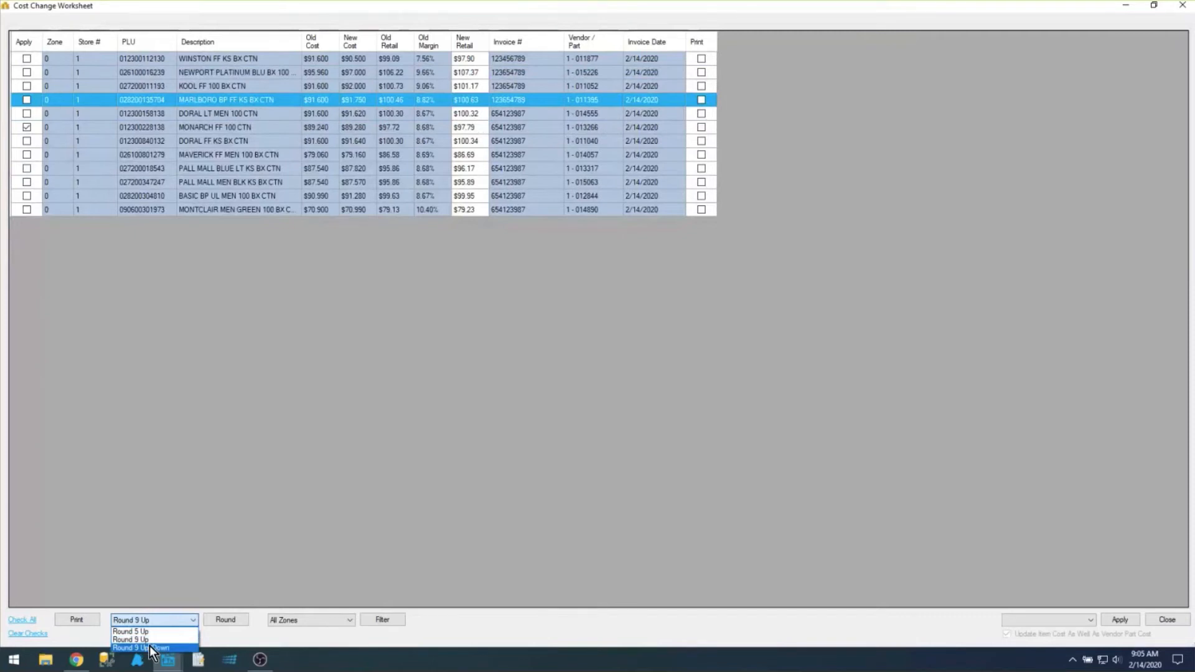
{"action": "left_click", "coordinate": [165, 631]}
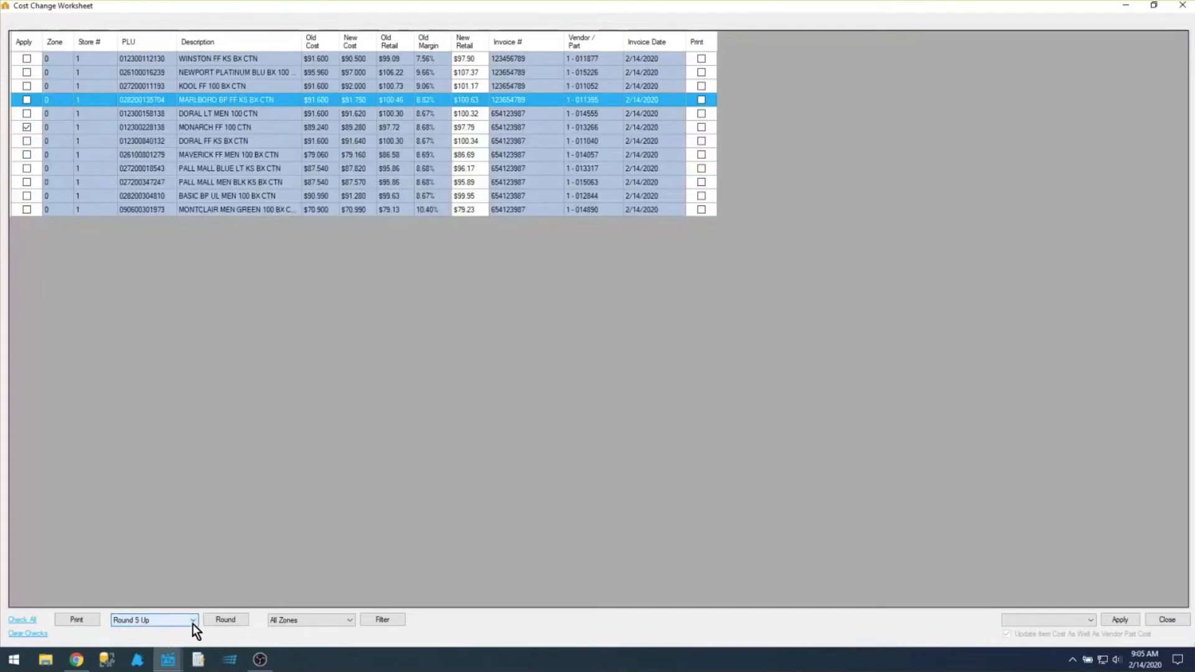
{"action": "left_click", "coordinate": [229, 616]}
{"action": "left_click", "coordinate": [148, 621]}
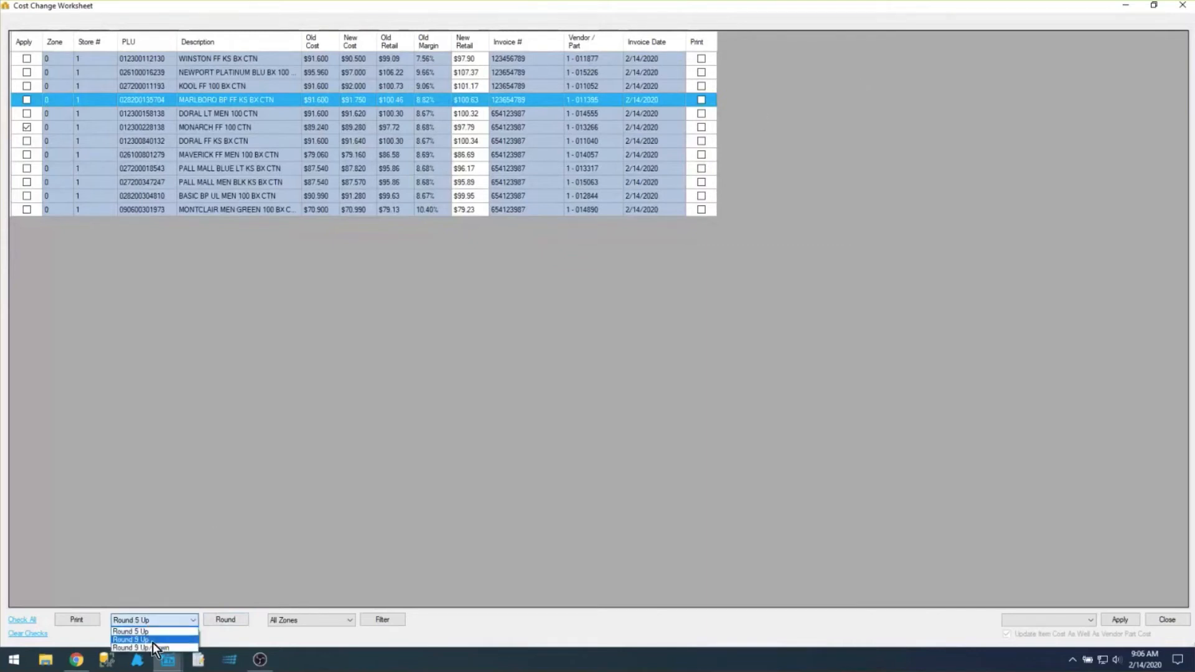
{"action": "left_click", "coordinate": [152, 643]}
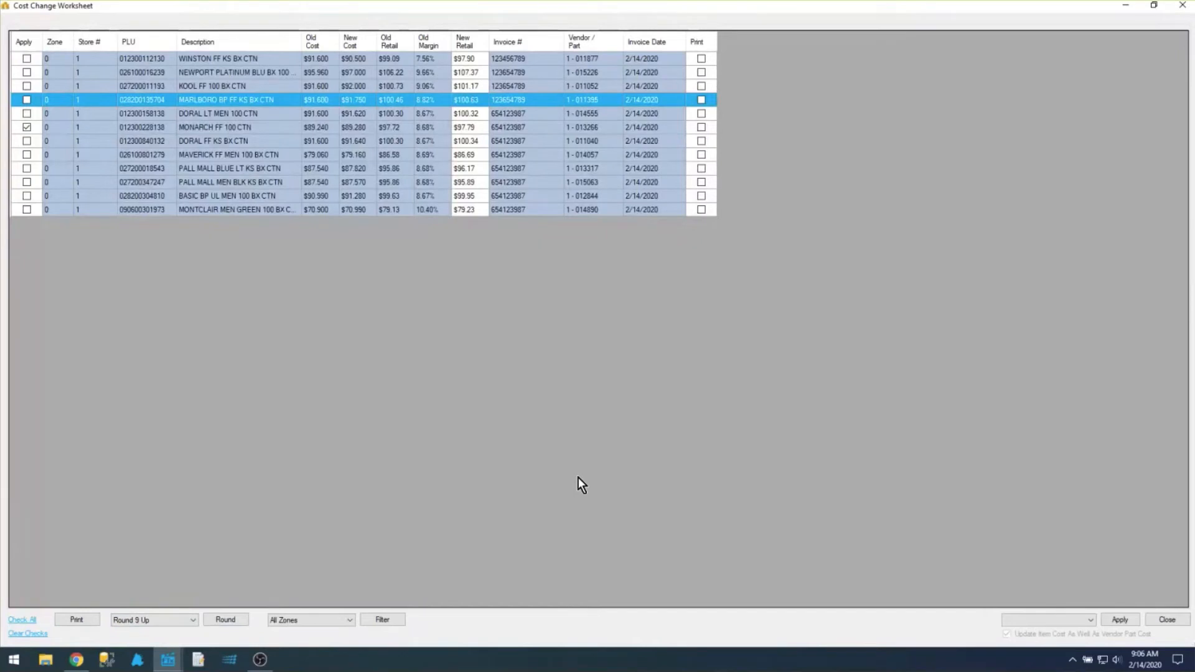
{"action": "left_click", "coordinate": [173, 620]}
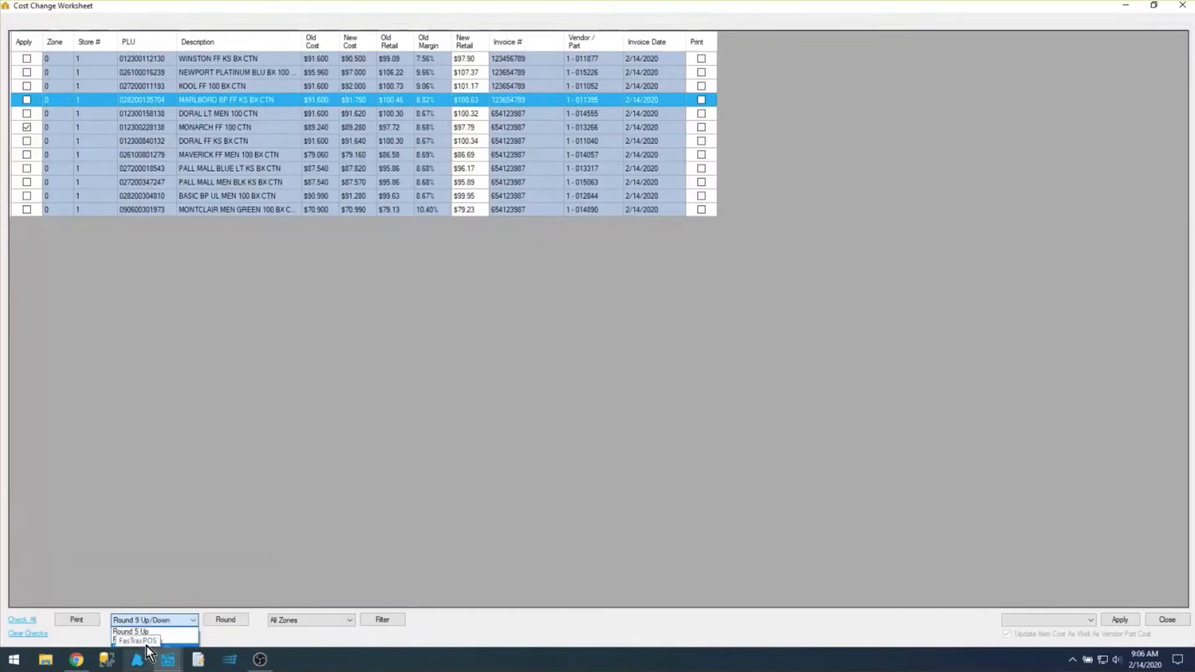
{"action": "left_click", "coordinate": [147, 644]}
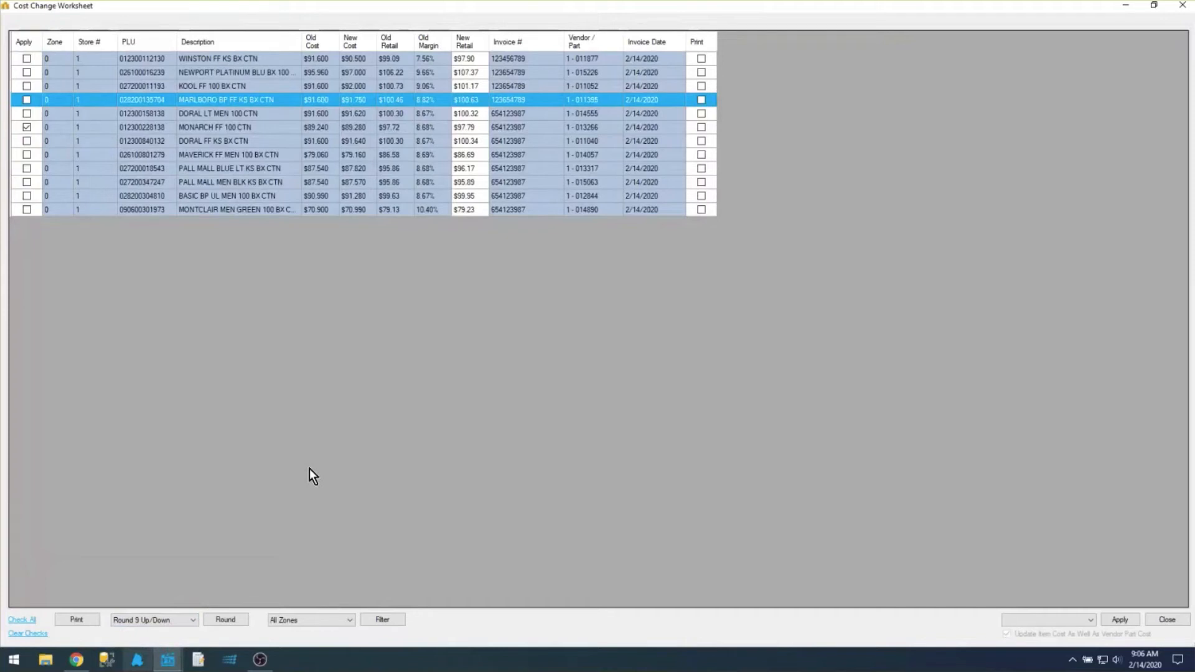
{"action": "left_click", "coordinate": [485, 59]}
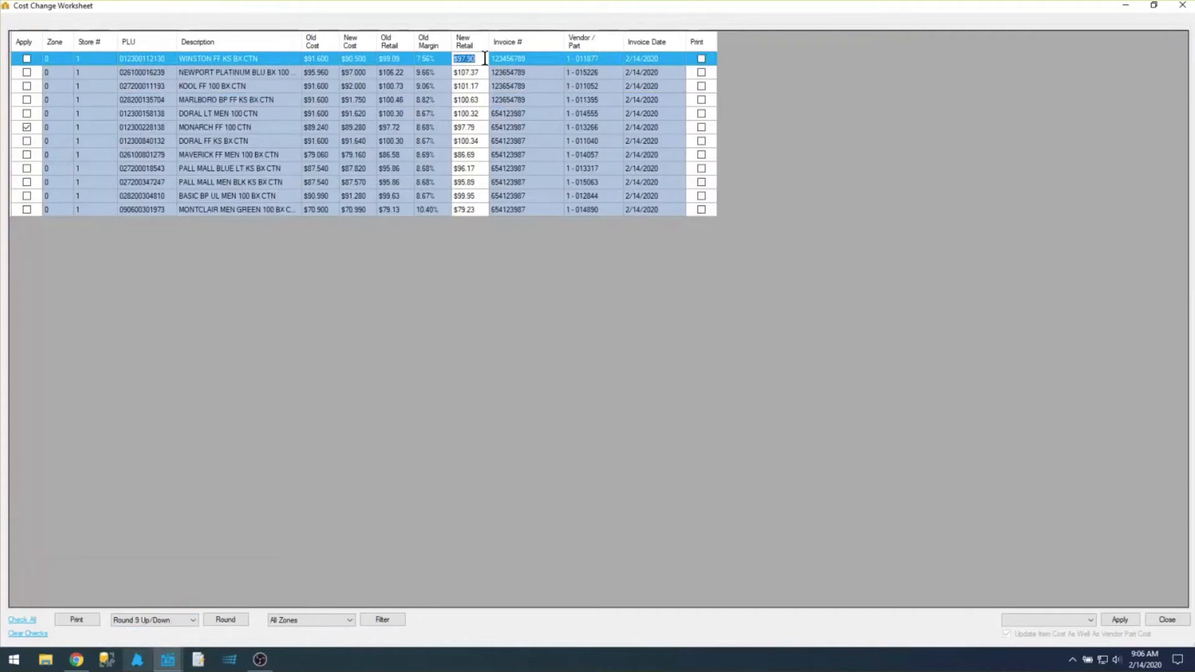
Try a different new retail price for WINSTON FF KS BX CTN, and close the worksheet without applying it
{"action": "left_click", "coordinate": [485, 59]}
{"action": "key", "text": "BackSpace"}
{"action": "left_click", "coordinate": [302, 622]}
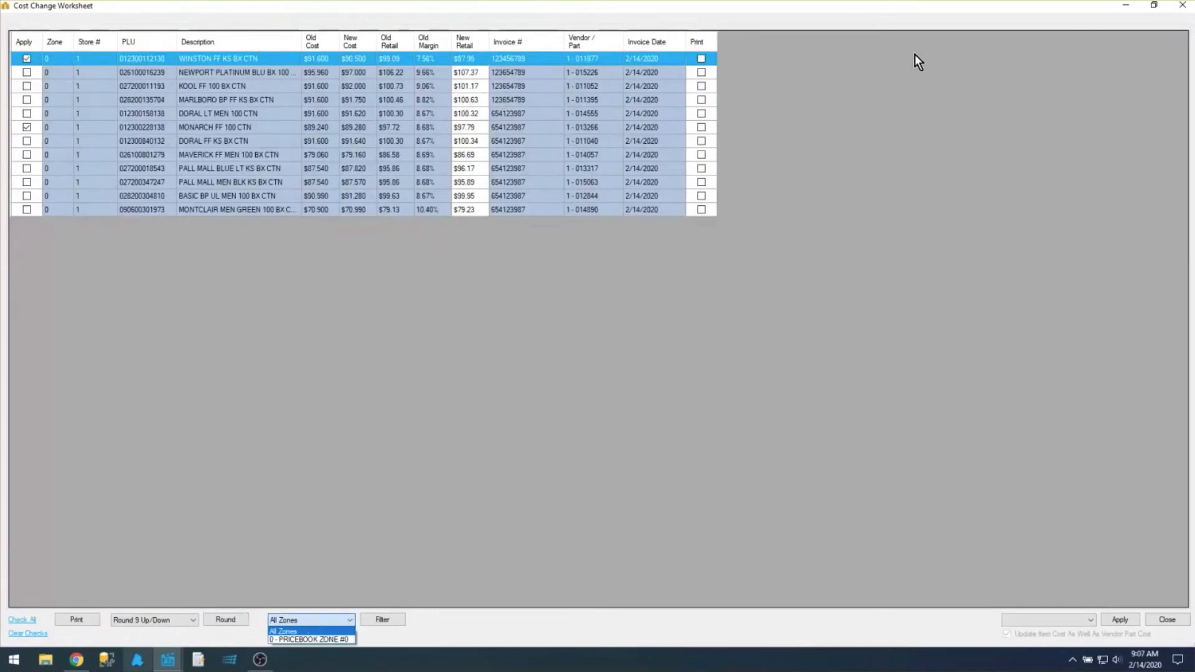
{"action": "left_click", "coordinate": [1182, 5]}
{"action": "left_click", "coordinate": [1183, 5]}
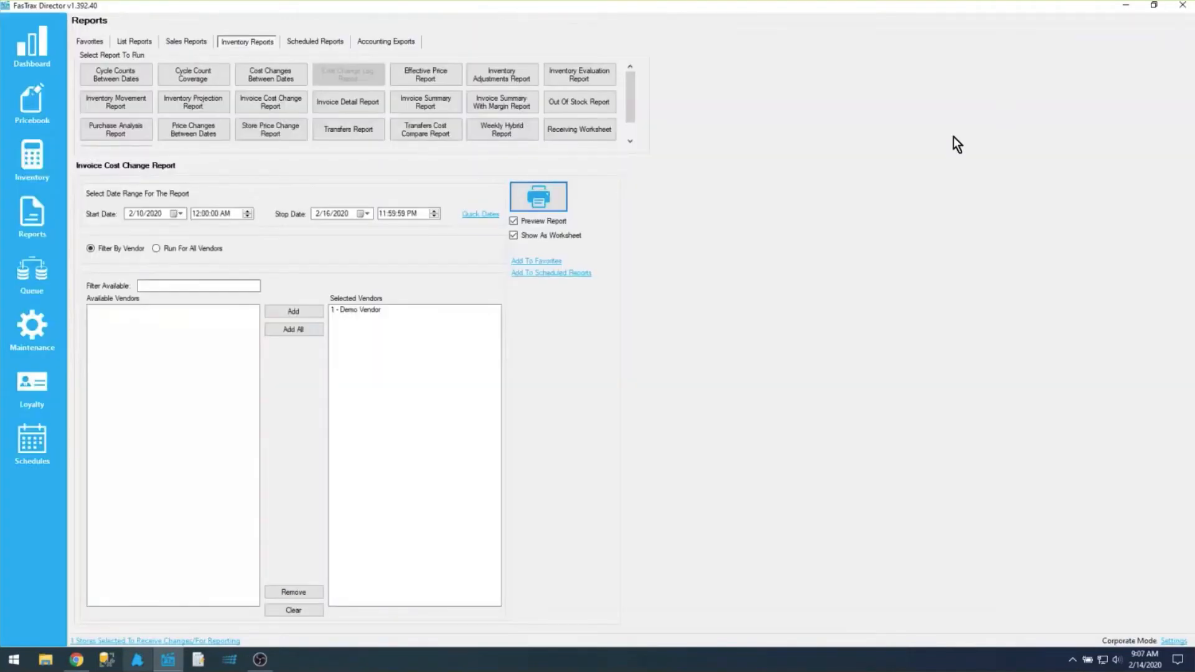
Run the Invoice Cost Change Report as a worksheet again and view the available price zone filters
{"action": "left_click", "coordinate": [540, 198]}
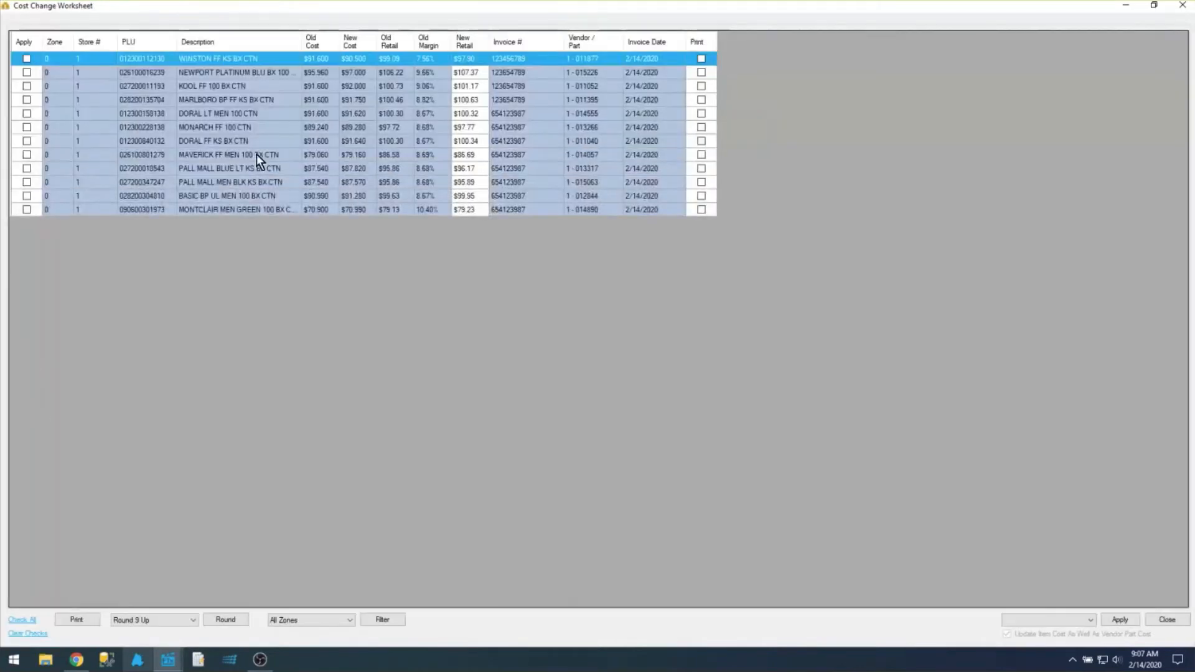
{"action": "left_click", "coordinate": [311, 620]}
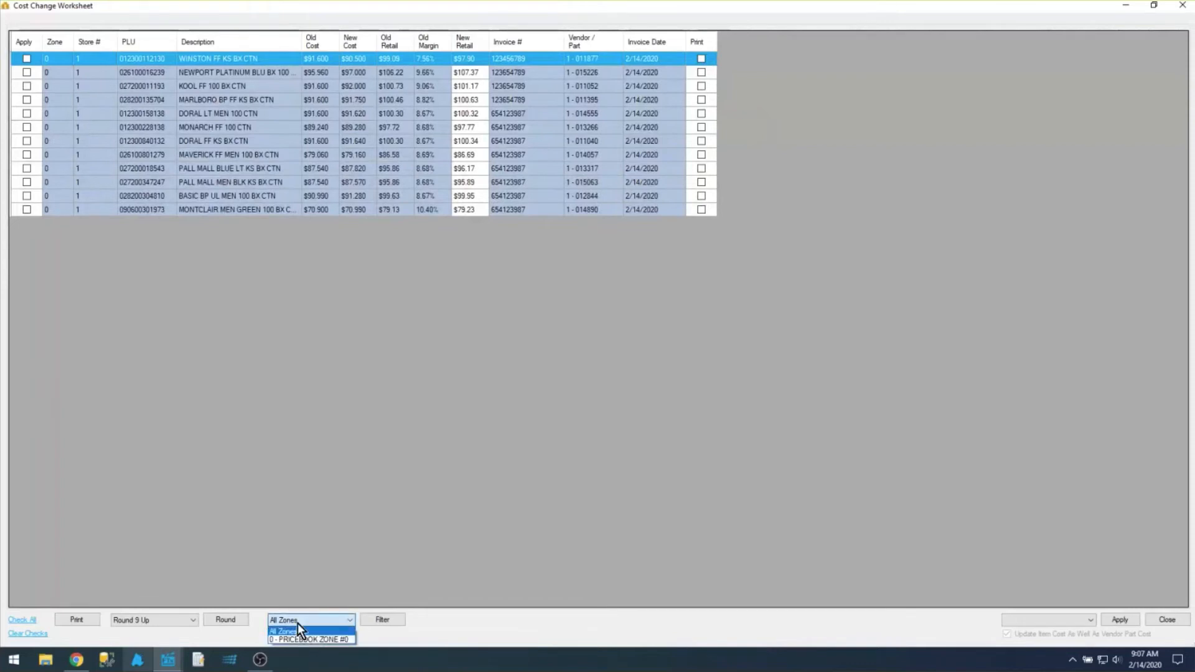
{"action": "left_click", "coordinate": [299, 620]}
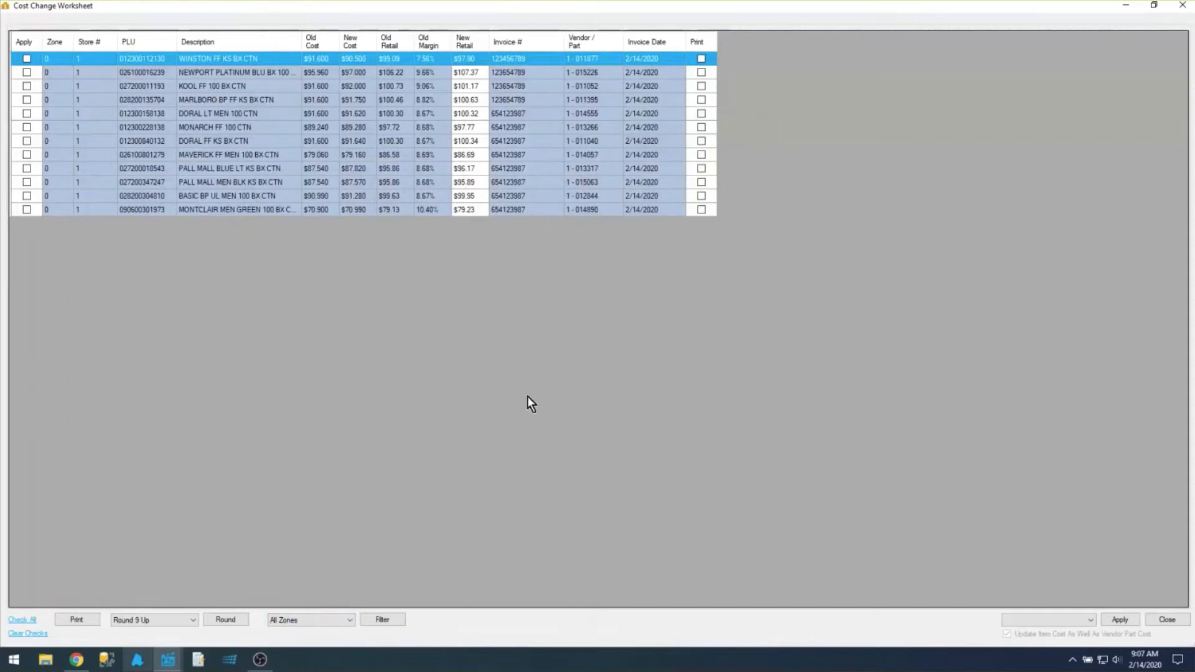
Try marking the upper items individually for applying, check all items at once, and clear all checks
{"action": "left_click", "coordinate": [27, 72]}
{"action": "left_click", "coordinate": [27, 91]}
{"action": "left_click", "coordinate": [28, 96]}
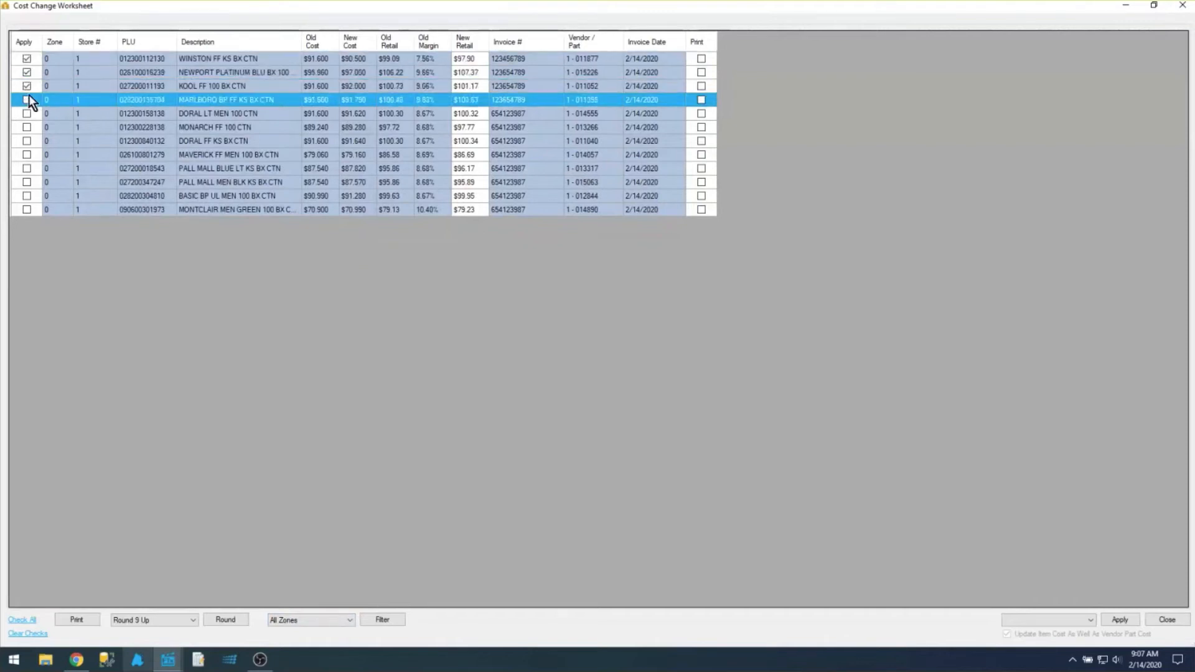
{"action": "left_click", "coordinate": [28, 111]}
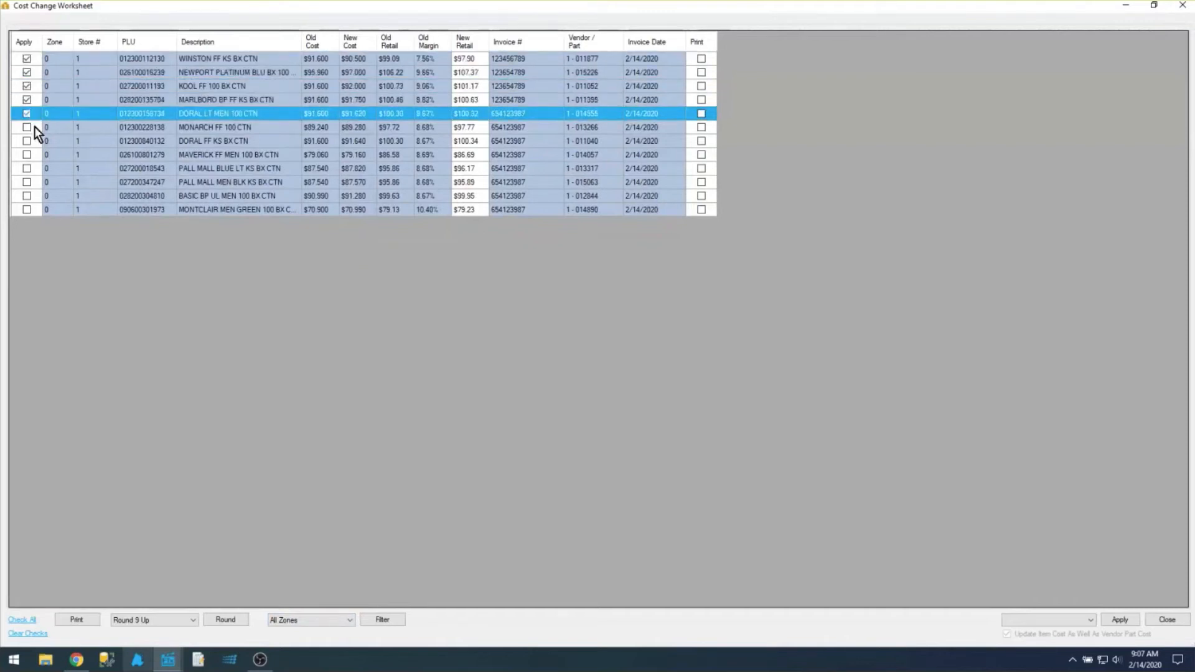
{"action": "left_click", "coordinate": [25, 621]}
{"action": "left_click", "coordinate": [28, 634]}
Check all worksheet items, try the cost-only and price-only apply options, and choose Apply Cost & Price Changes
{"action": "left_click", "coordinate": [22, 620]}
{"action": "left_click", "coordinate": [1066, 621]}
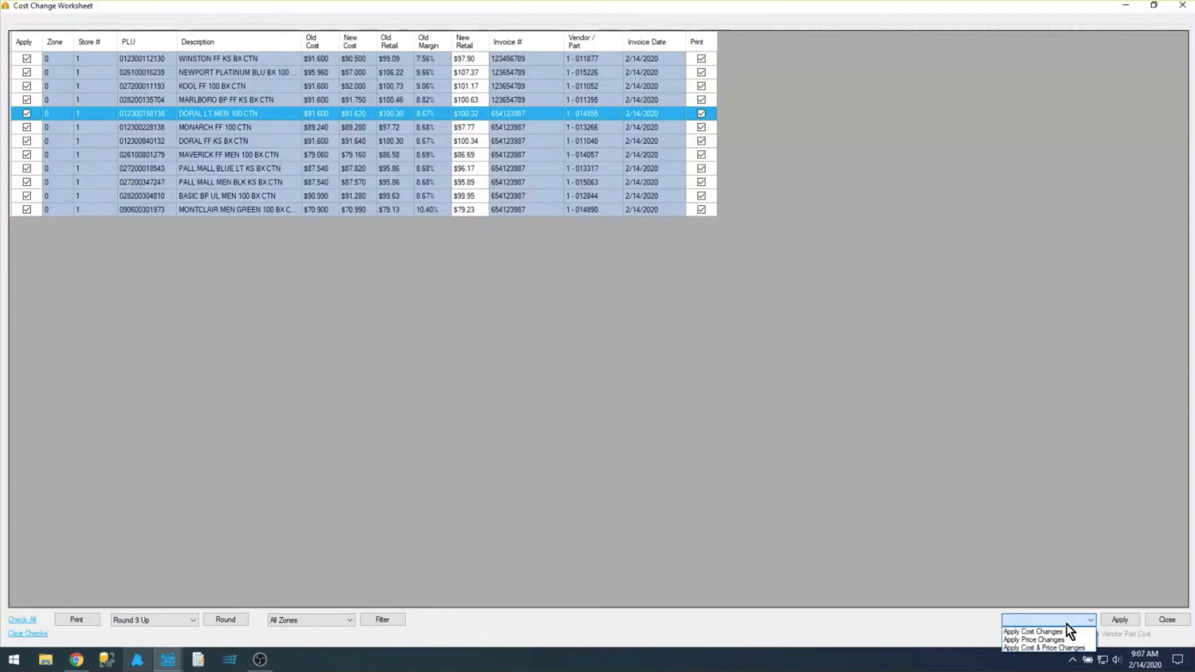
{"action": "left_click", "coordinate": [1024, 632]}
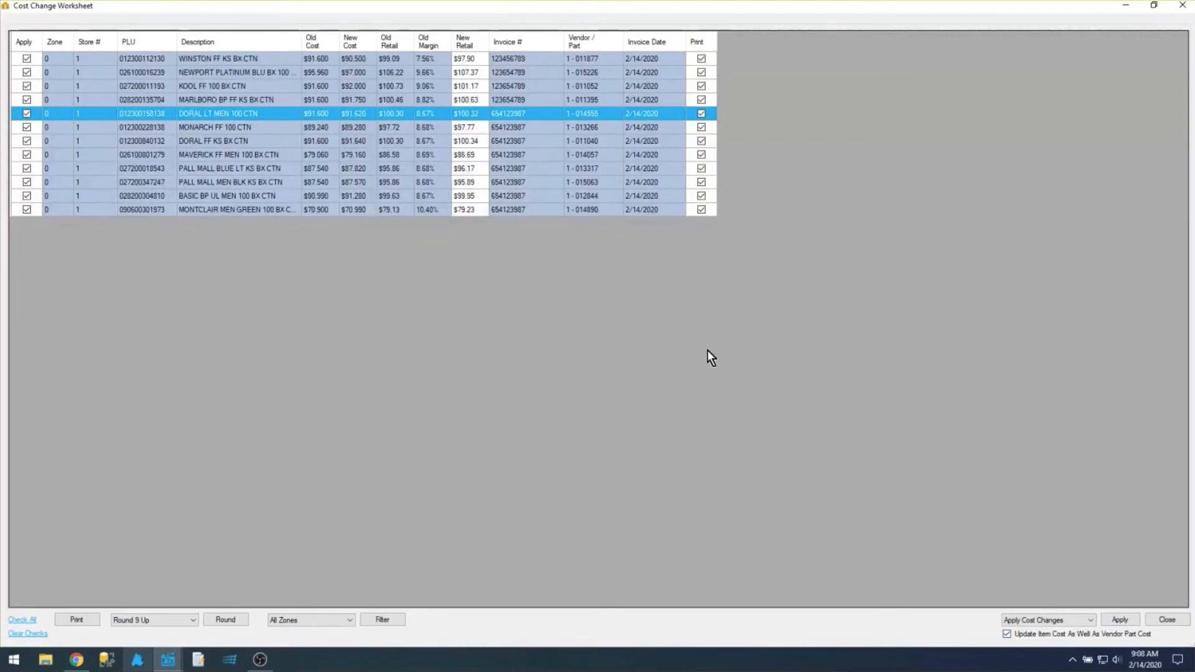
{"action": "left_click", "coordinate": [1059, 620]}
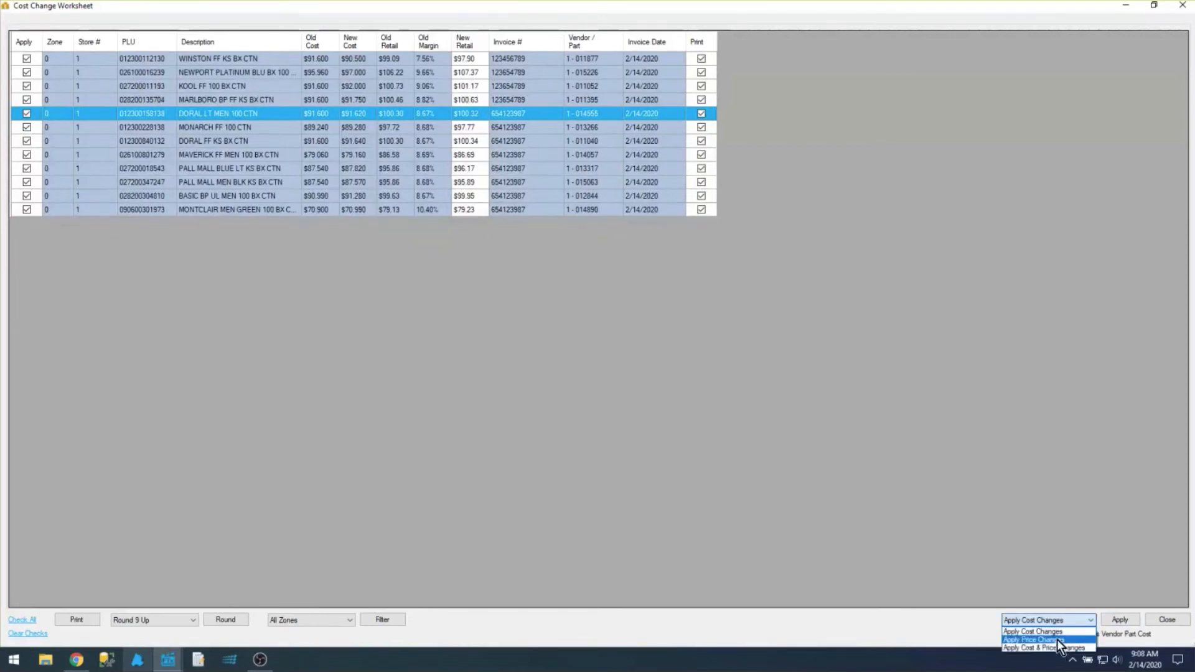
{"action": "left_click", "coordinate": [1059, 641]}
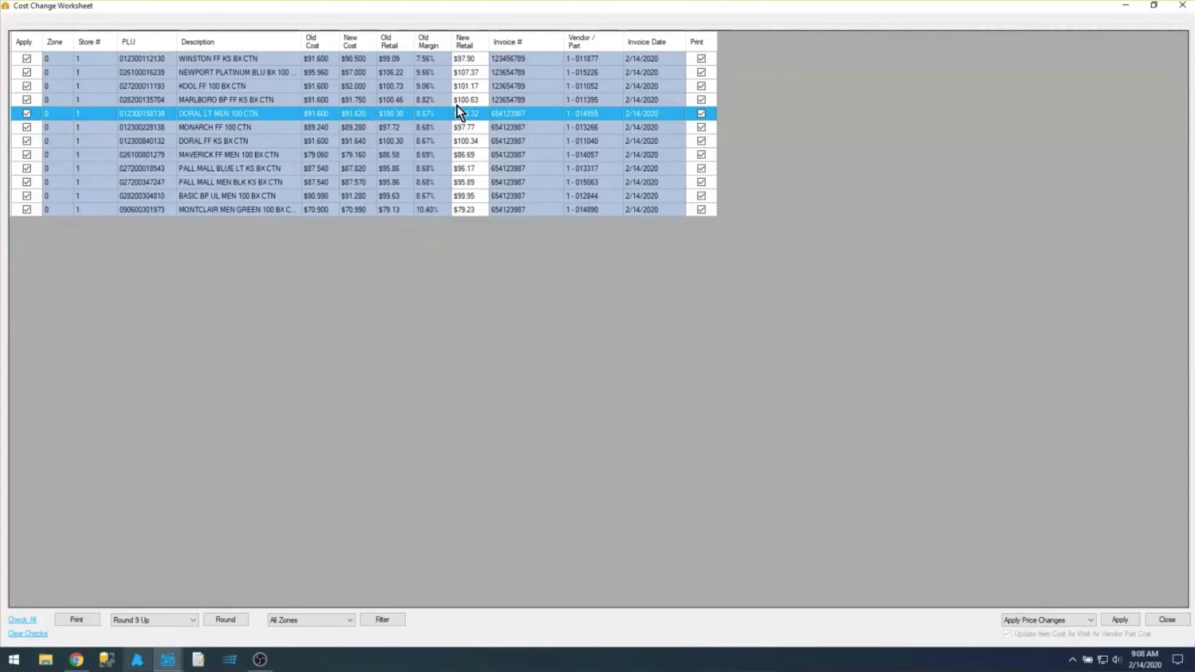
{"action": "left_click", "coordinate": [1031, 620]}
{"action": "left_click", "coordinate": [1035, 648]}
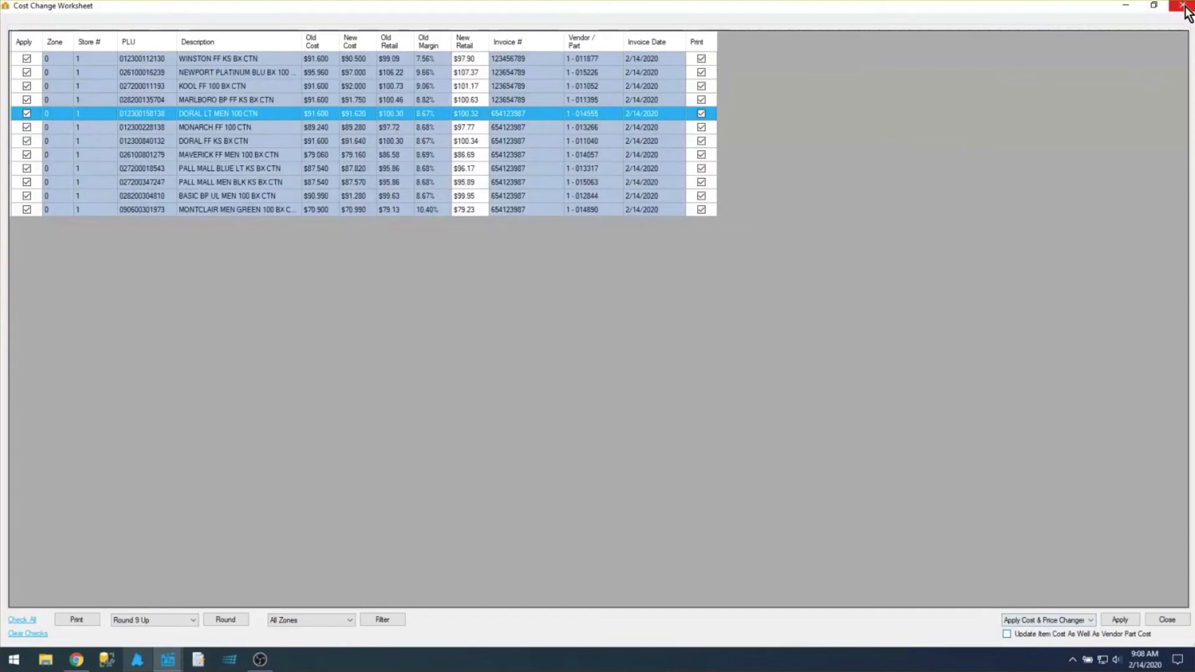
Open another FasTraxDirector window and log in as Default User
{"action": "right_click", "coordinate": [168, 659]}
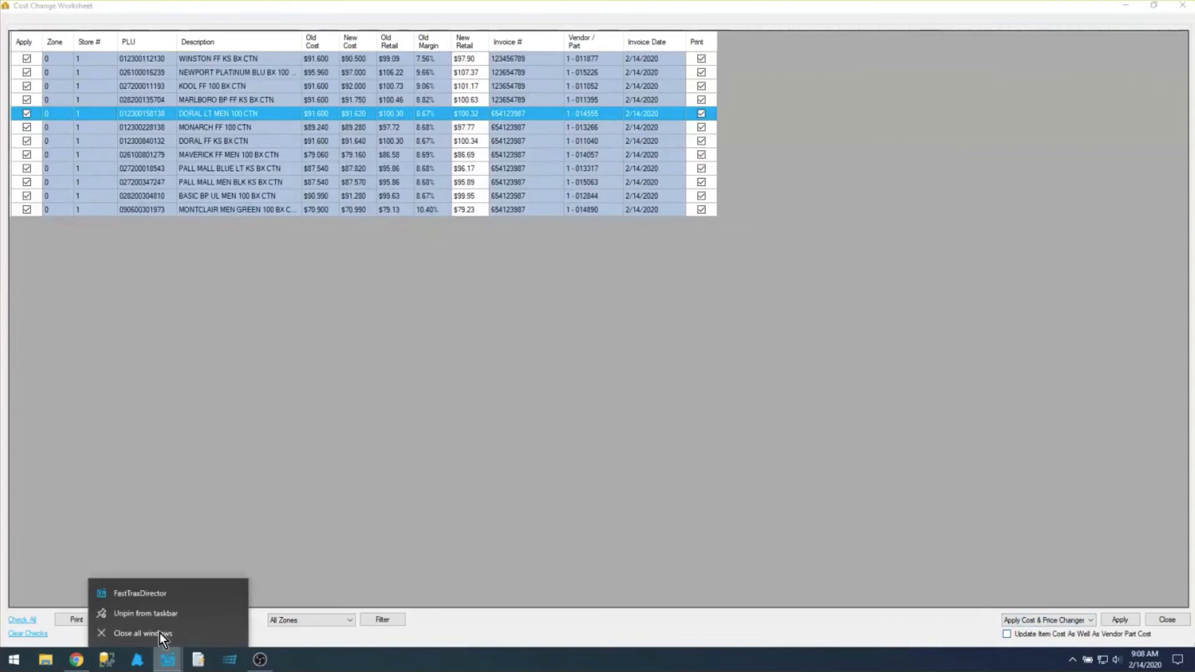
{"action": "left_click", "coordinate": [154, 592]}
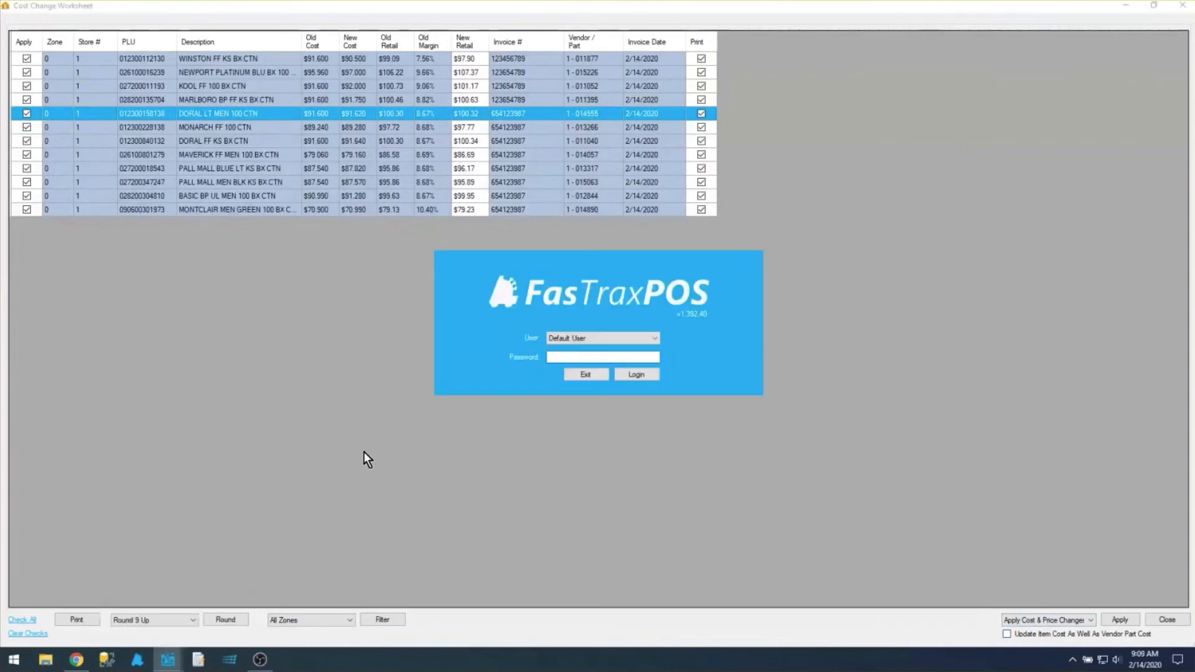
{"action": "key", "text": "Return"}
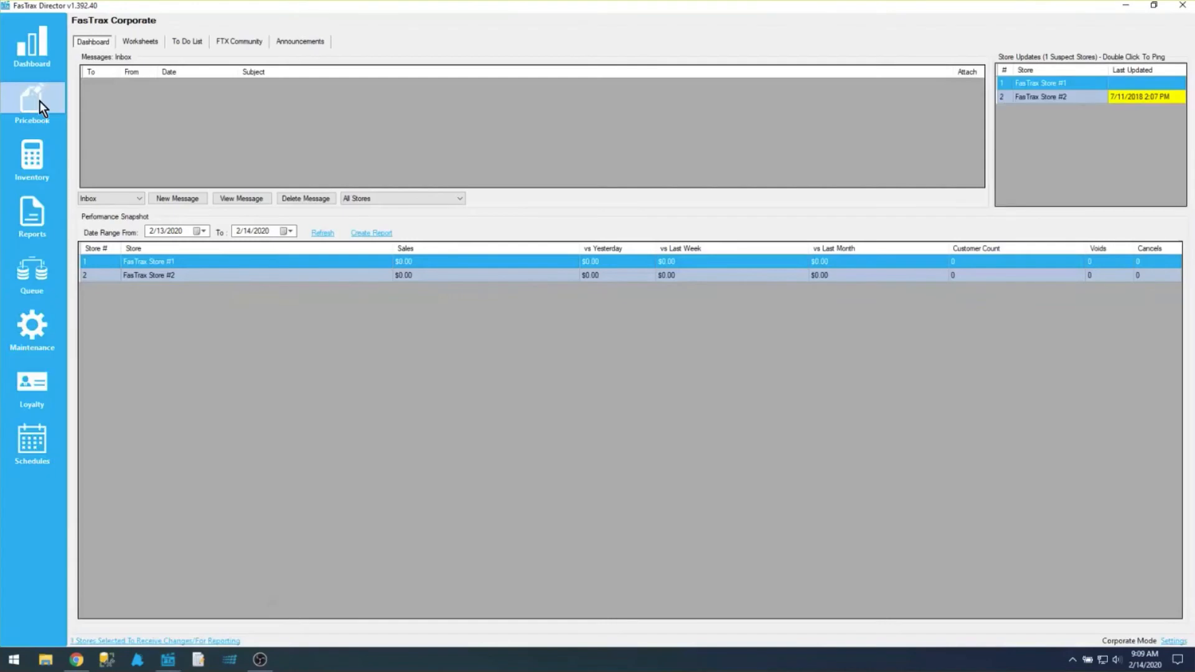
Look up the Pricebook item by Vendor Part 011877 and examine its last cost
{"action": "left_click", "coordinate": [40, 100]}
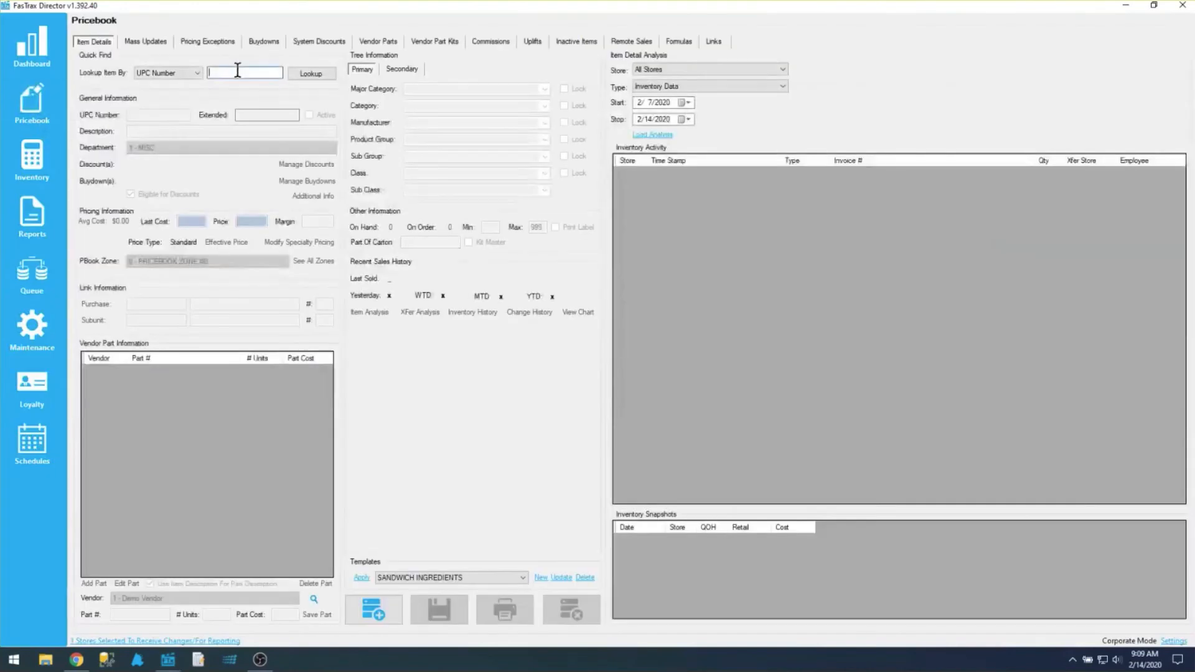
{"action": "type", "text": "011877"}
{"action": "left_click", "coordinate": [159, 73]}
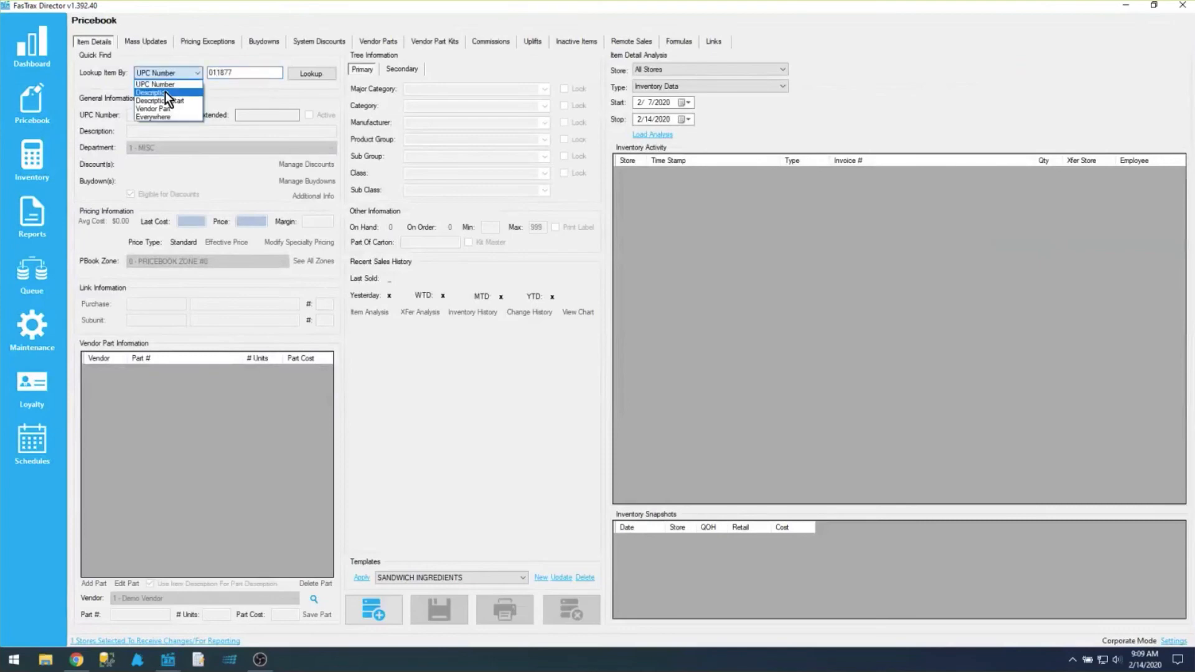
{"action": "left_click", "coordinate": [165, 108]}
{"action": "left_click", "coordinate": [305, 72]}
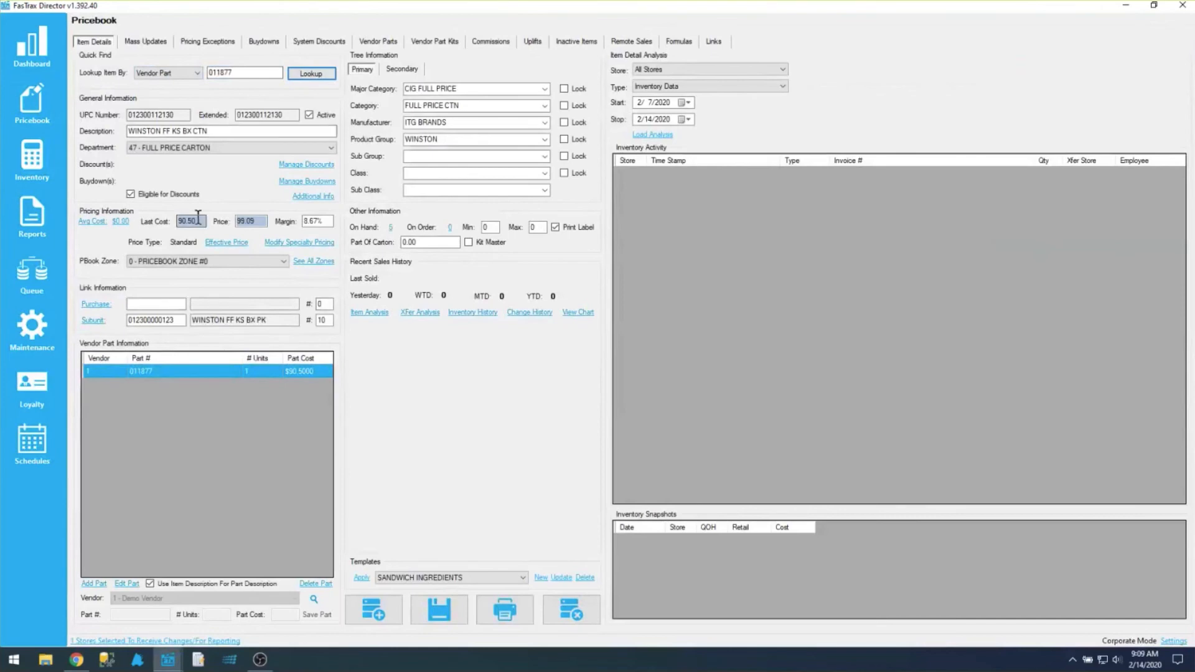
{"action": "left_click_drag", "start_coordinate": [199, 221], "coordinate": [166, 225]}
Return to the Cost Change Worksheet and close it without applying the changes
{"action": "left_click", "coordinate": [167, 660]}
{"action": "left_click", "coordinate": [185, 607]}
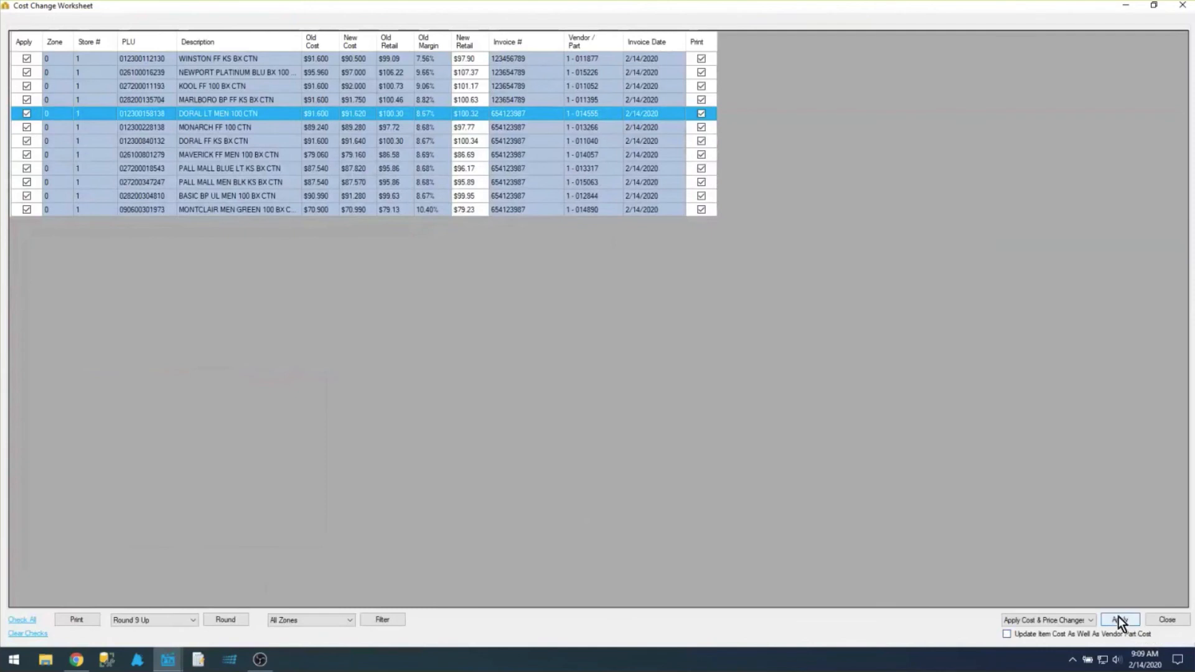
{"action": "left_click", "coordinate": [1168, 620]}
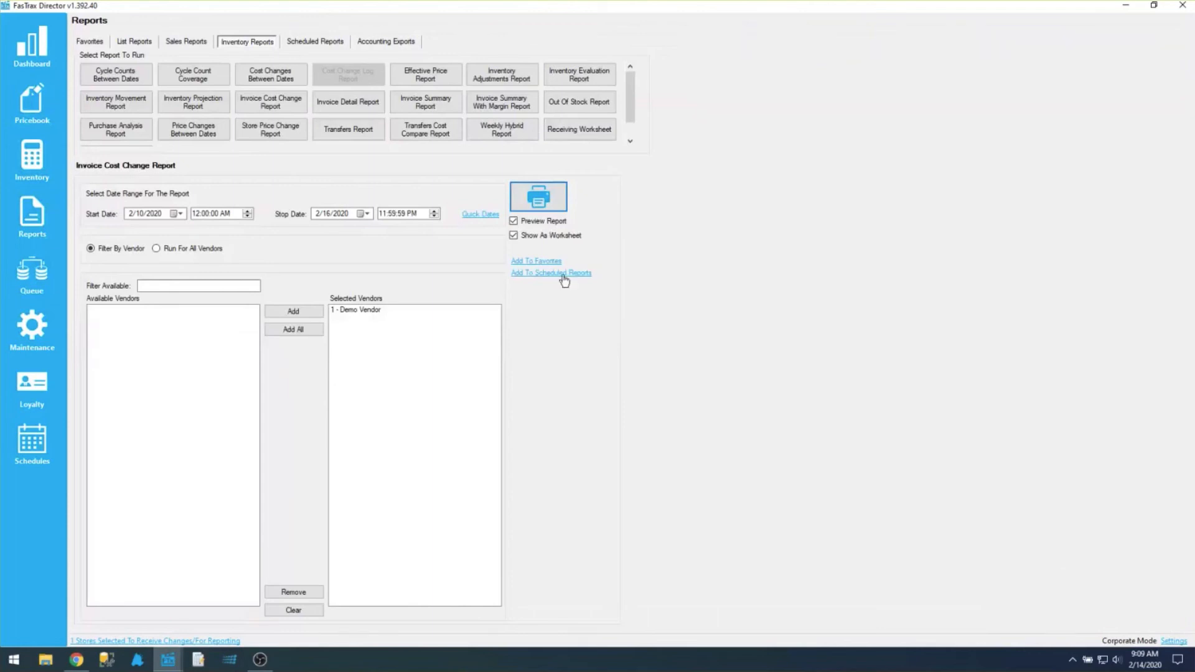
{"action": "left_click", "coordinate": [556, 242]}
Switch to Chrome and open the weekly training webinars from the FTX Lifeline page of goftx.com
{"action": "left_click", "coordinate": [84, 665]}
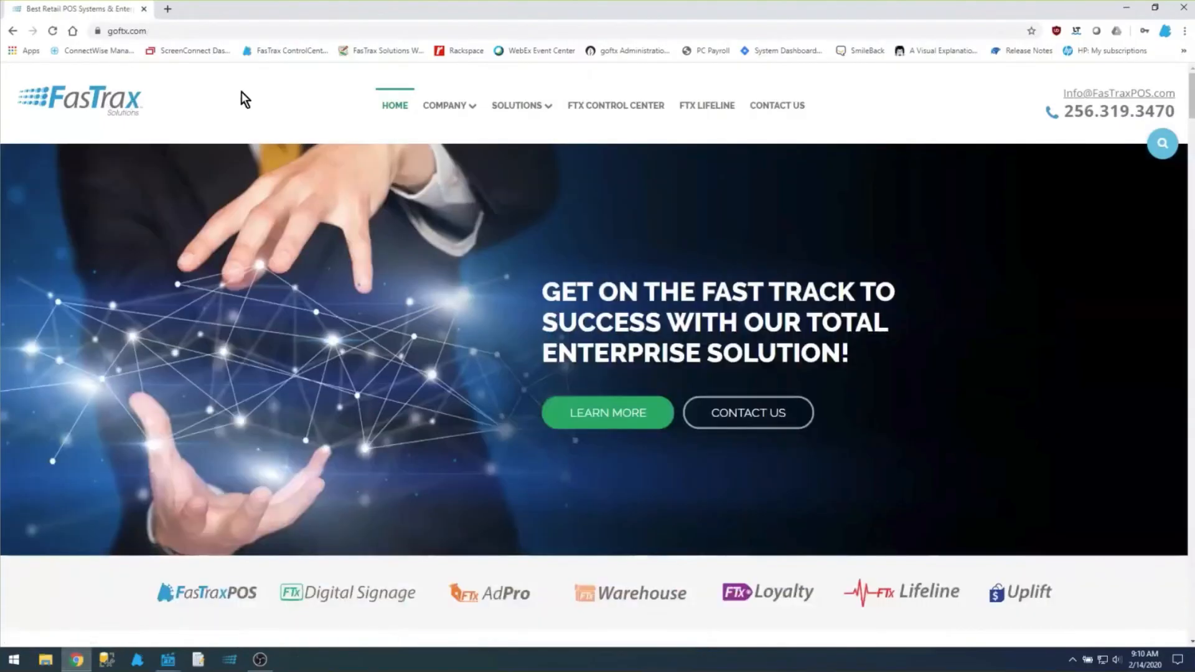
{"action": "left_click", "coordinate": [184, 31]}
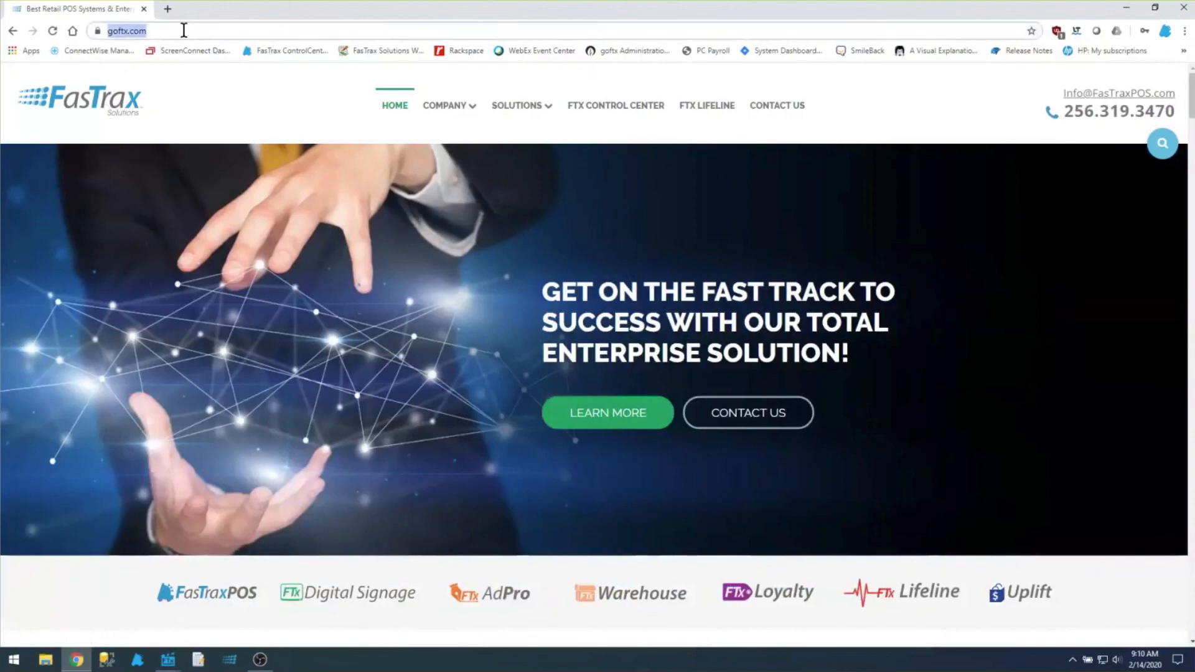
{"action": "left_click", "coordinate": [699, 113]}
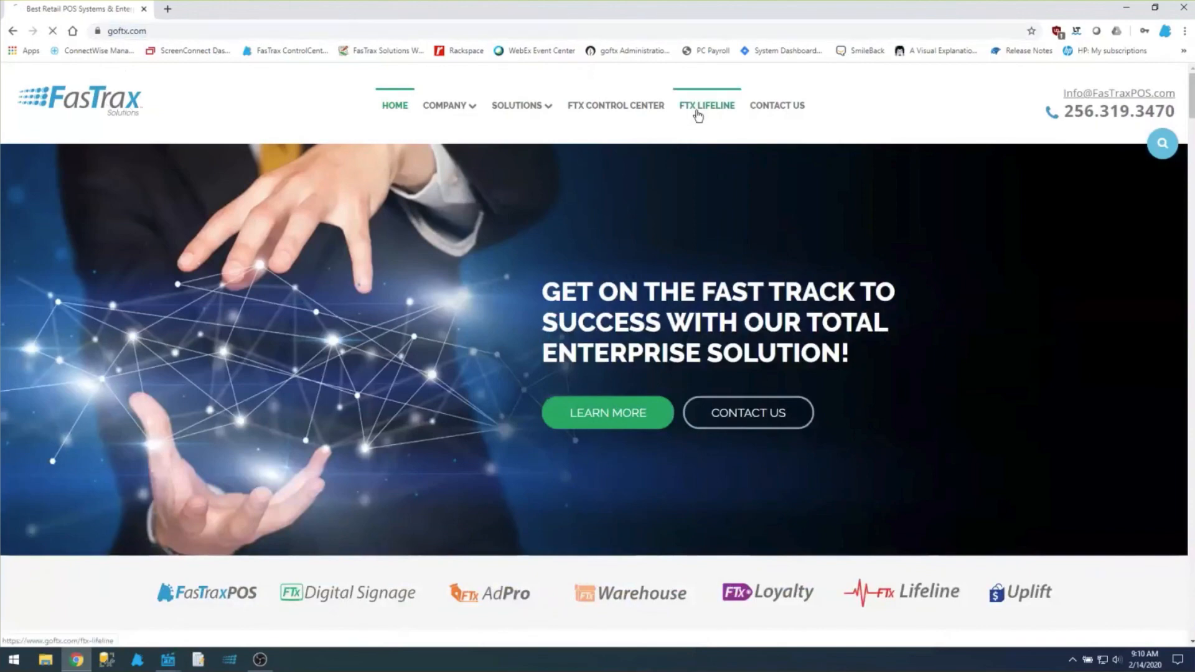
{"action": "scroll", "coordinate": [798, 434], "scroll_direction": "down", "scroll_amount": 4}
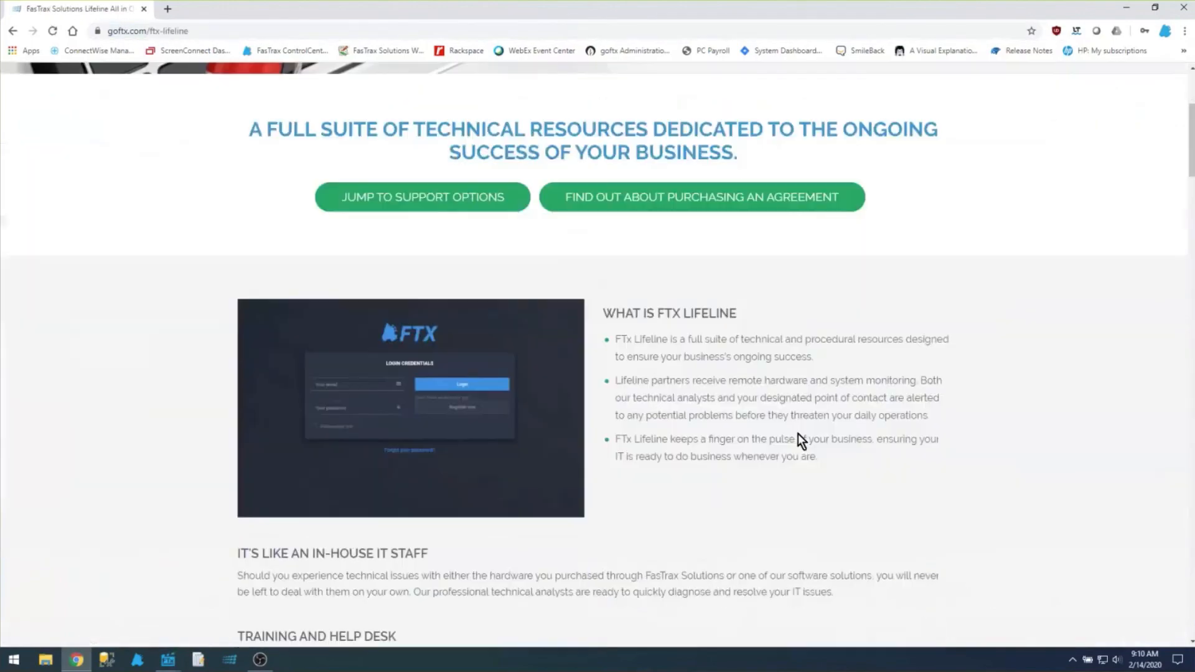
{"action": "scroll", "coordinate": [798, 434], "scroll_direction": "down", "scroll_amount": 20}
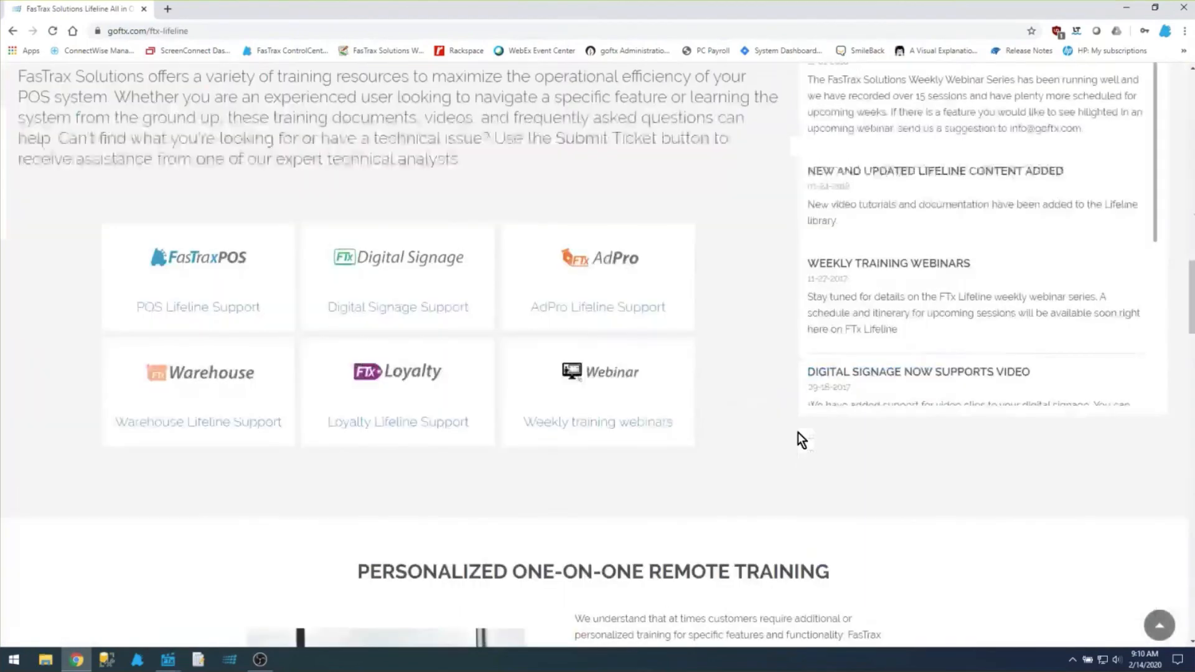
{"action": "left_click", "coordinate": [607, 378]}
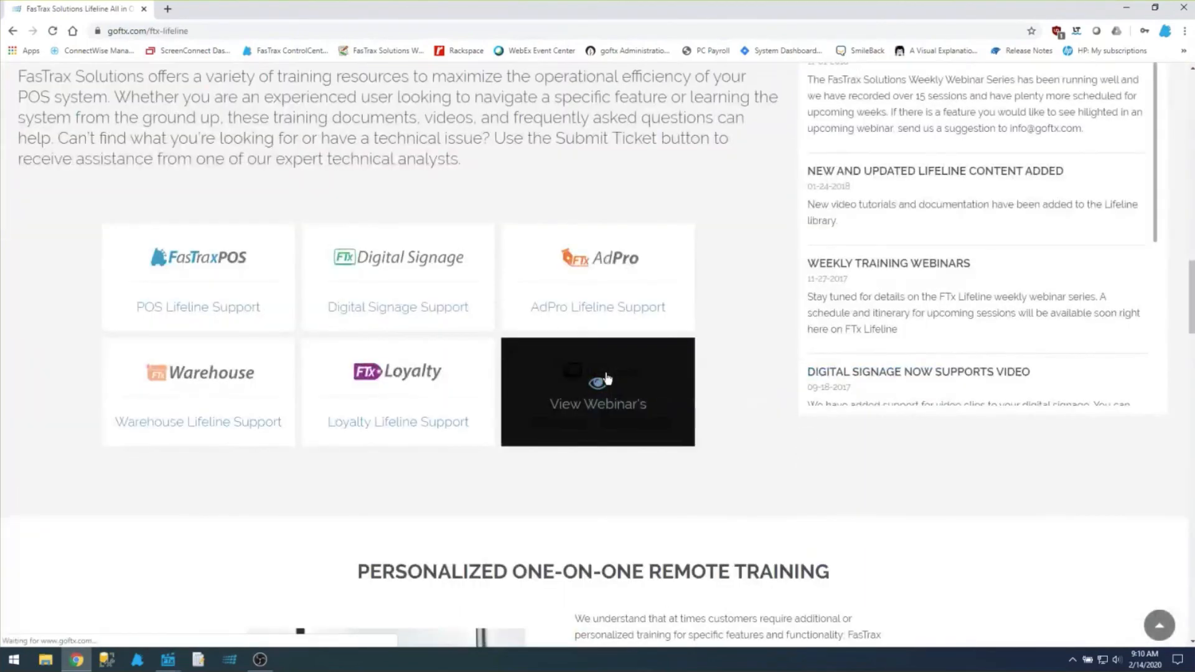